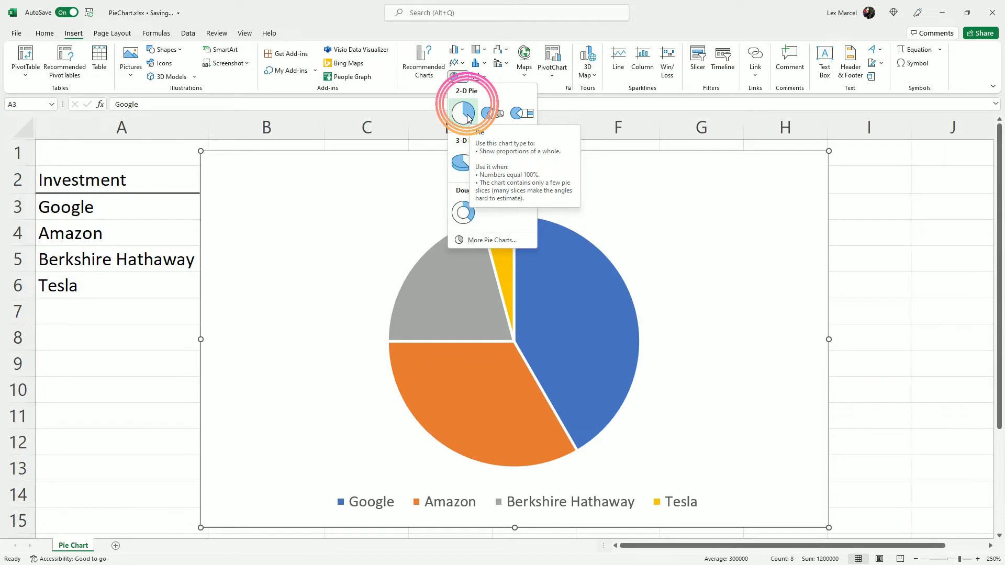
Insert a 2-D pie chart of the investment values and fit it beside the table, spanning about columns C to H.
click(468, 118)
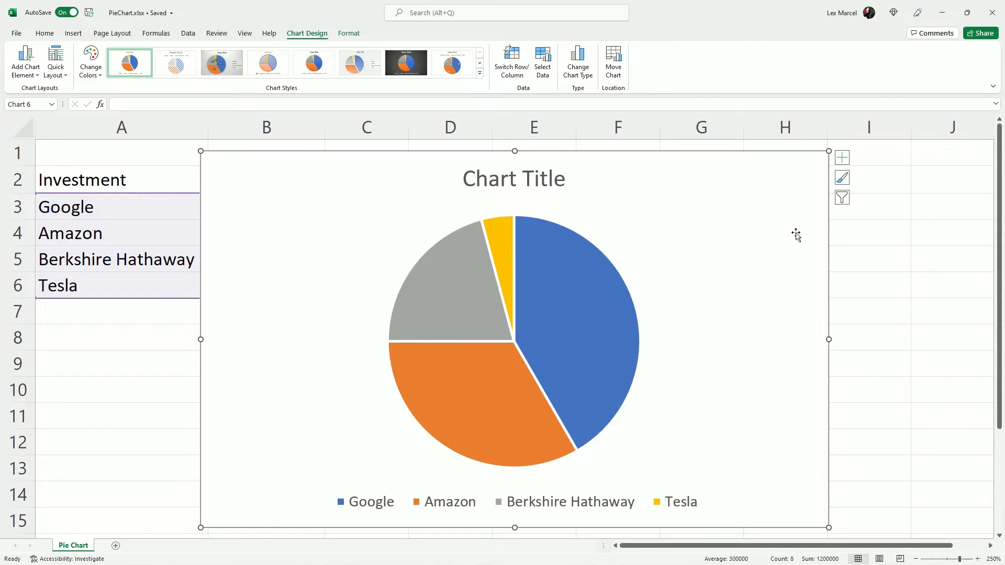
drag(712, 214, 843, 215)
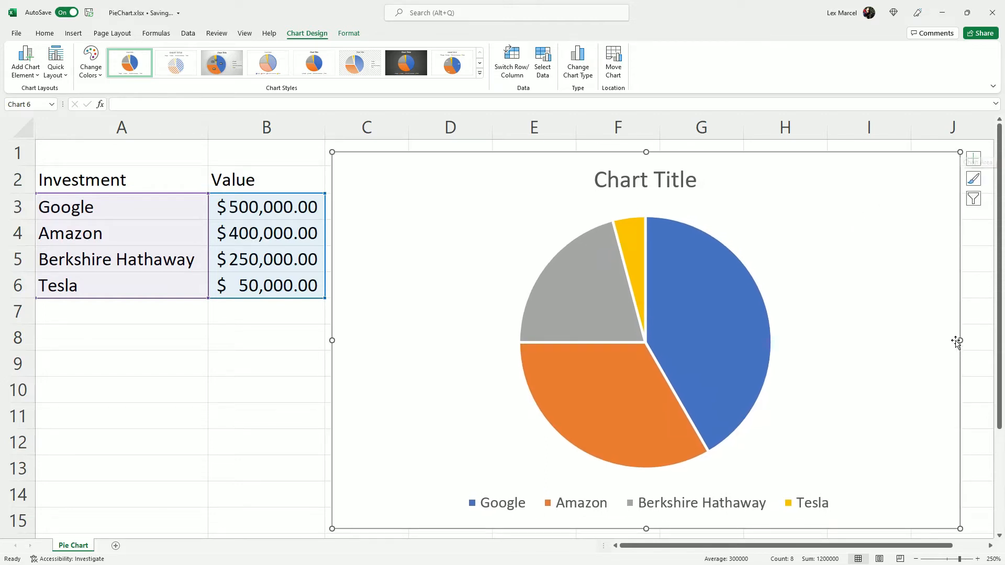
drag(959, 339, 803, 341)
click(166, 355)
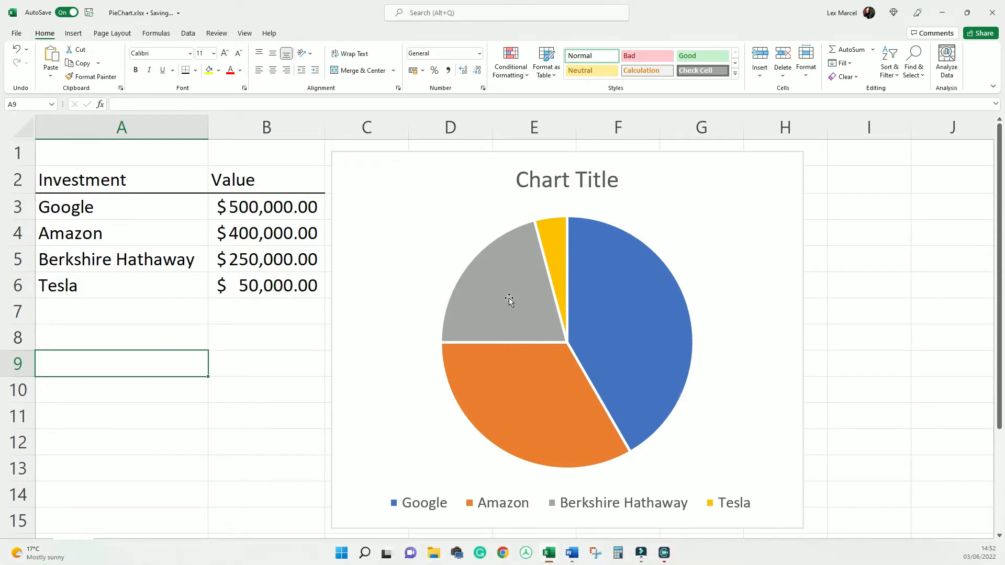
mouse_move(548, 344)
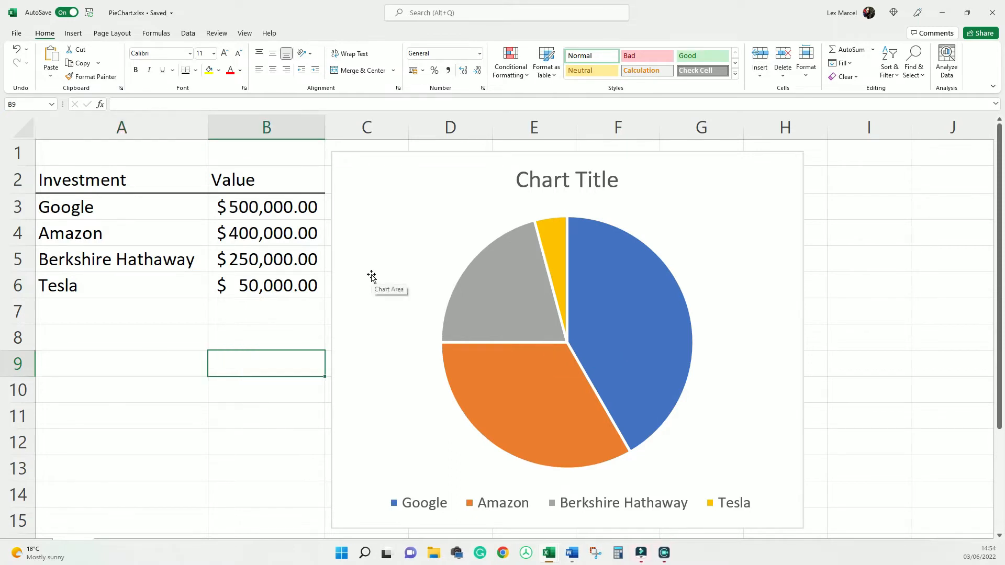
Preview the Colorful and Monochromatic colour palettes for the pie chart without applying one.
click(371, 276)
click(306, 33)
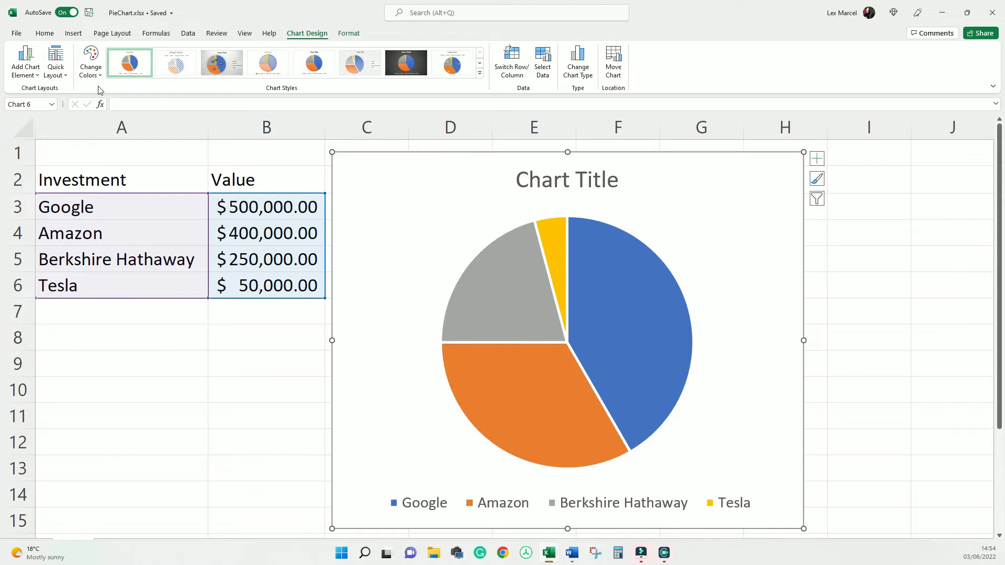
click(97, 75)
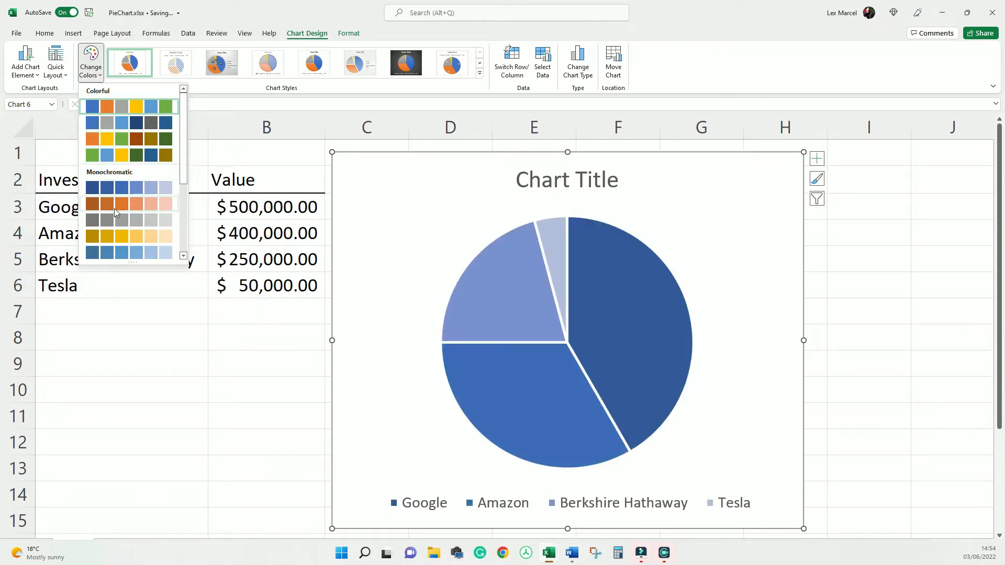
scroll(115, 211, down, 3)
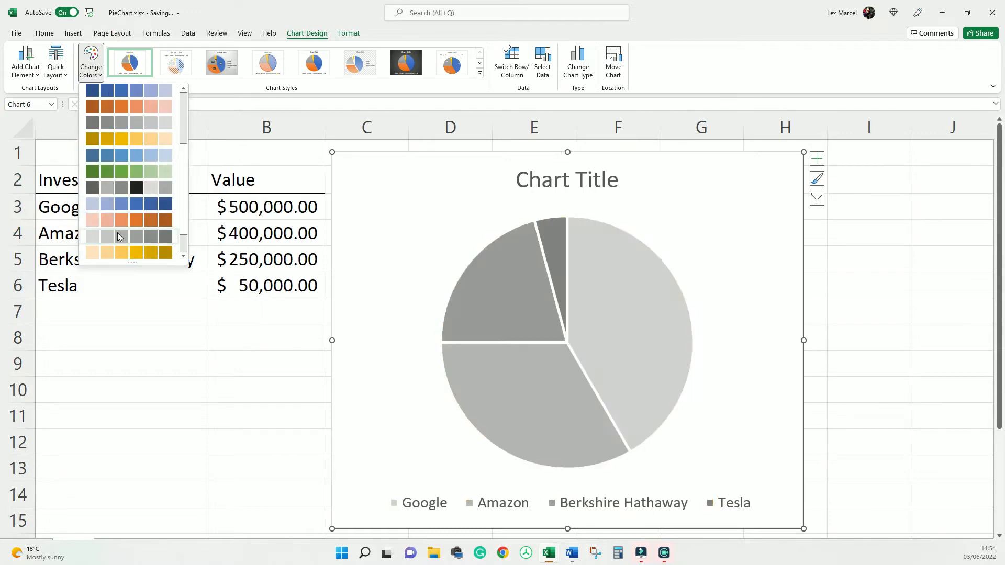
scroll(124, 169, up, 4)
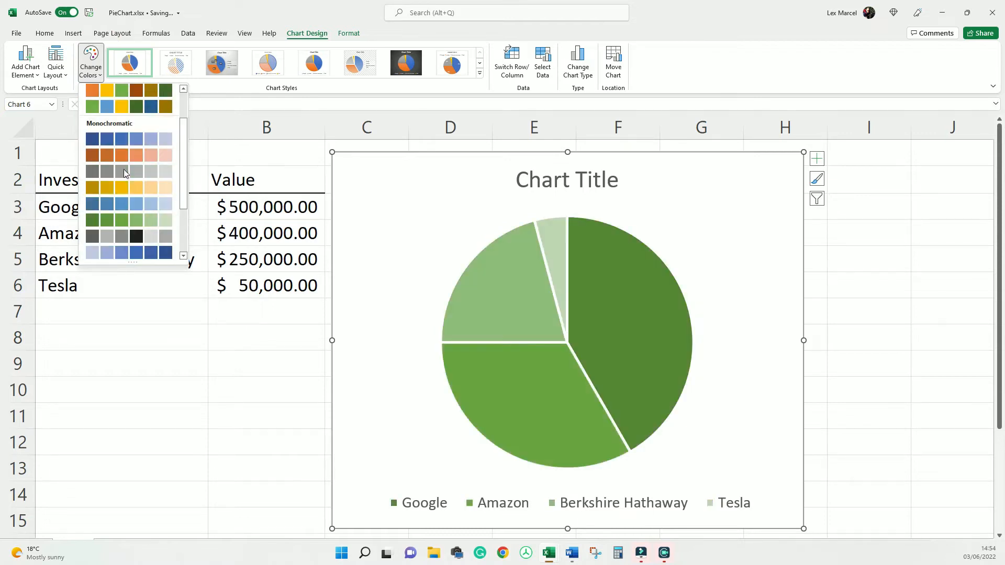
click(199, 373)
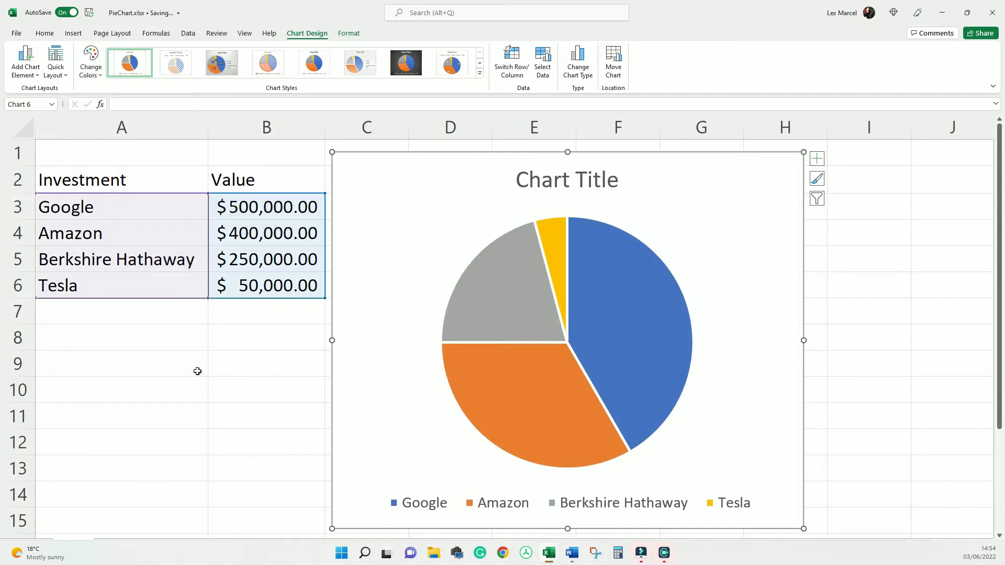
click(817, 179)
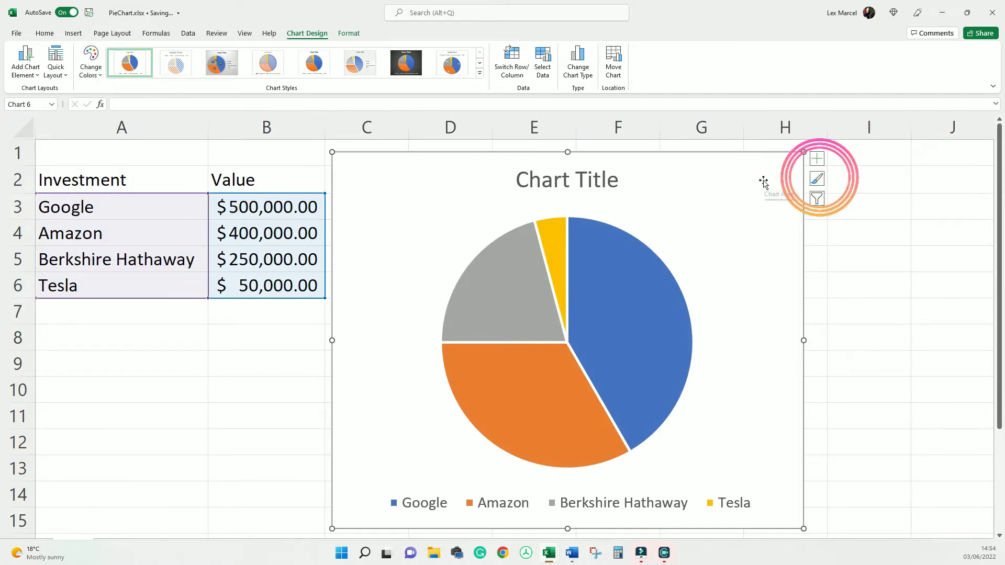
click(816, 180)
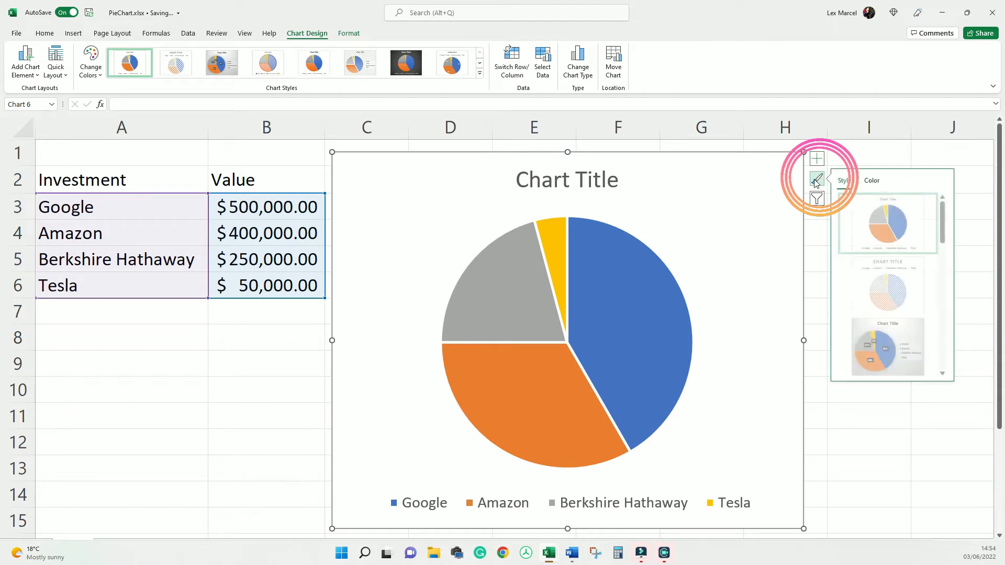
click(870, 182)
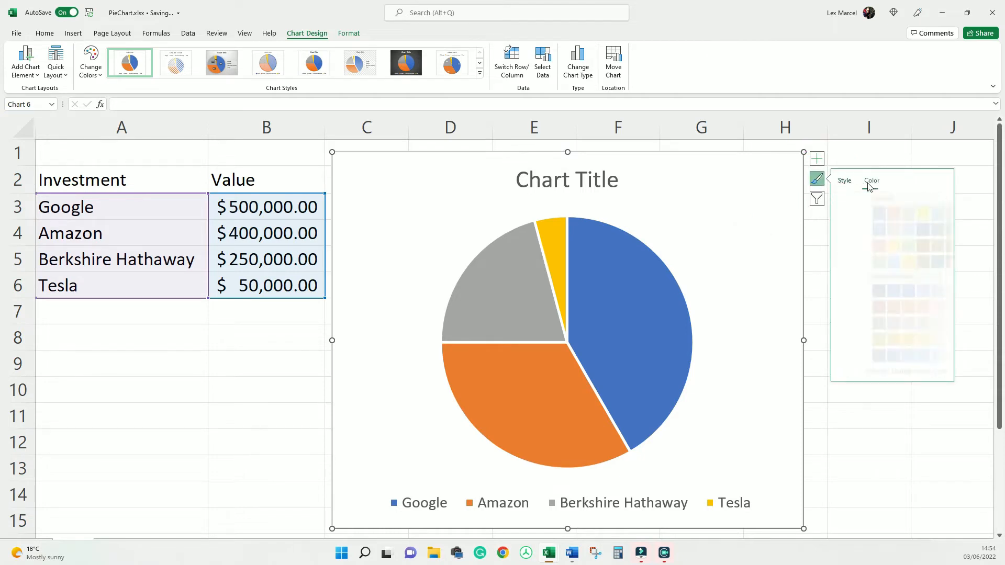
scroll(900, 227, down, 3)
scroll(897, 225, up, 3)
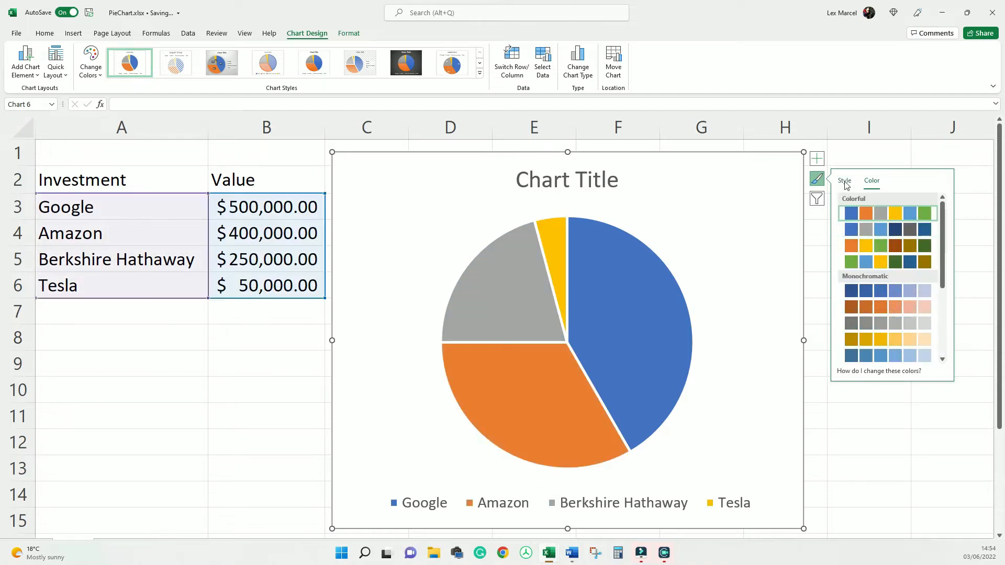
Try the hatched Style 2, the grey-background Style 6 and the coloured-label Style 9 on the pie chart.
click(847, 183)
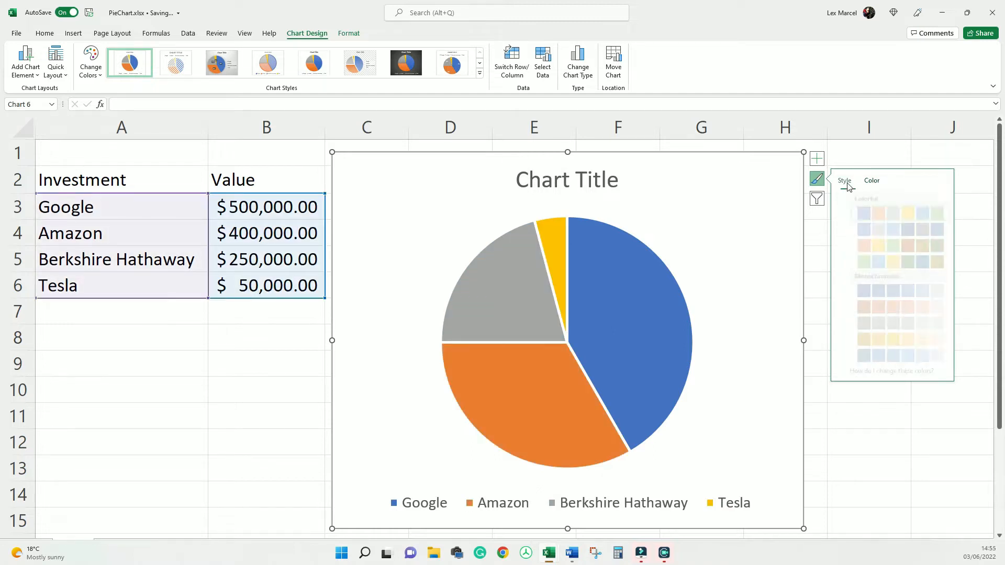
click(895, 291)
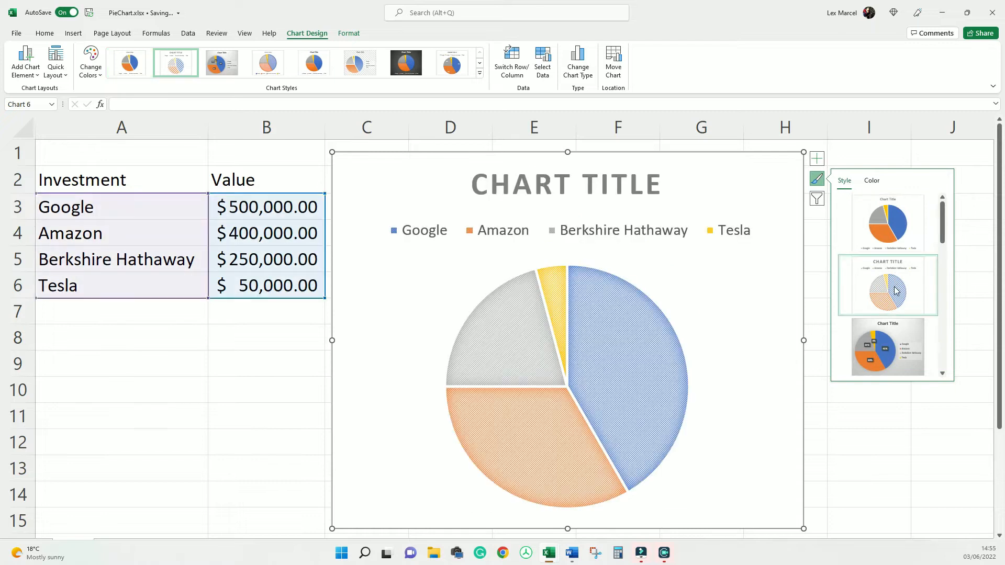
scroll(889, 314, down, 2)
click(886, 336)
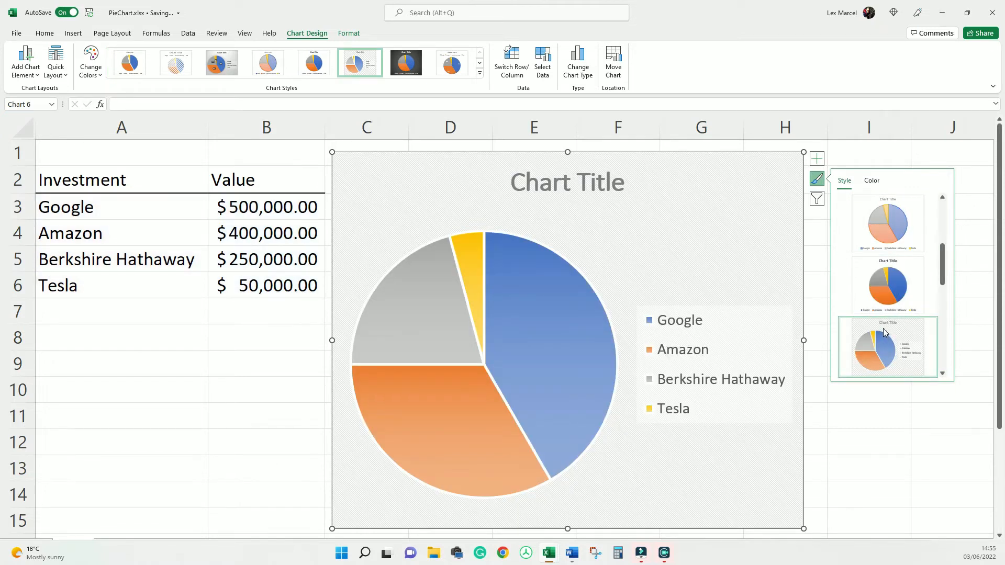
scroll(886, 337, down, 2)
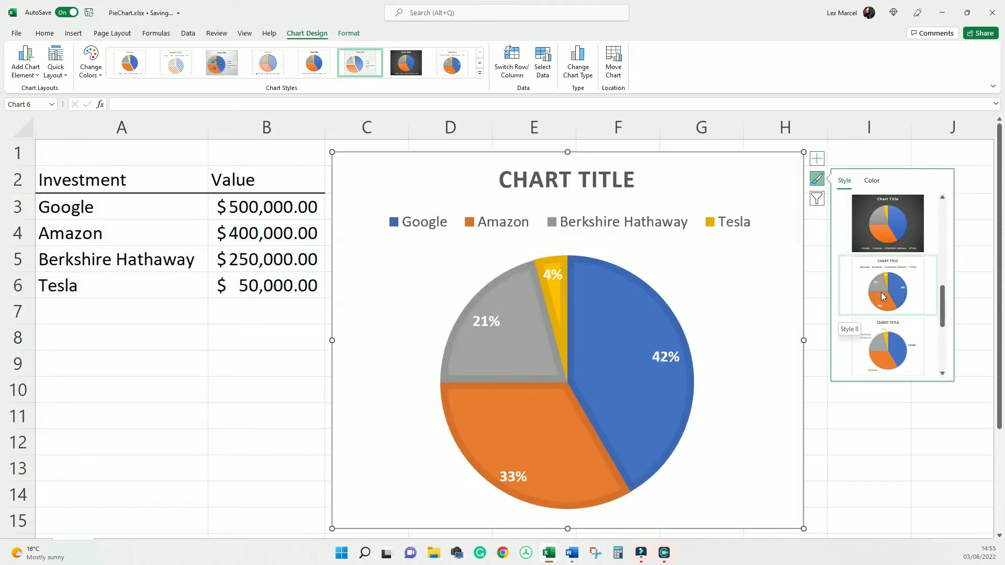
click(887, 348)
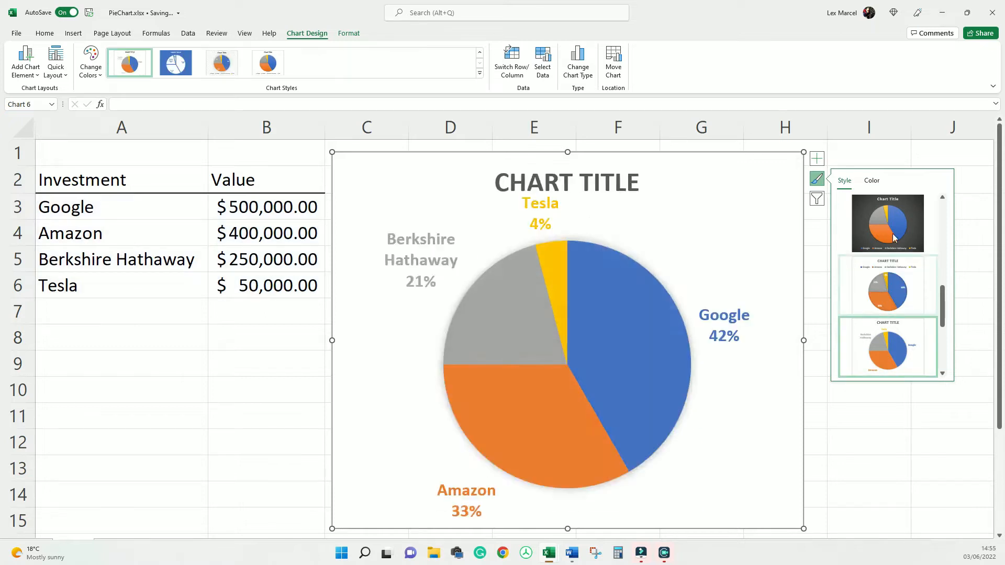
Apply the dark-background chart Style 7 to the pie chart and deselect it.
click(893, 230)
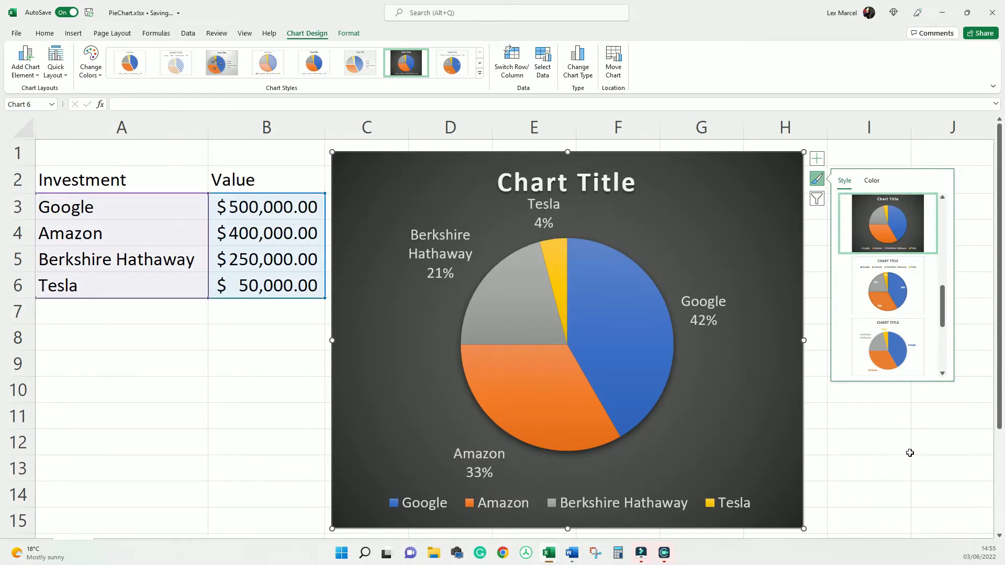
click(293, 416)
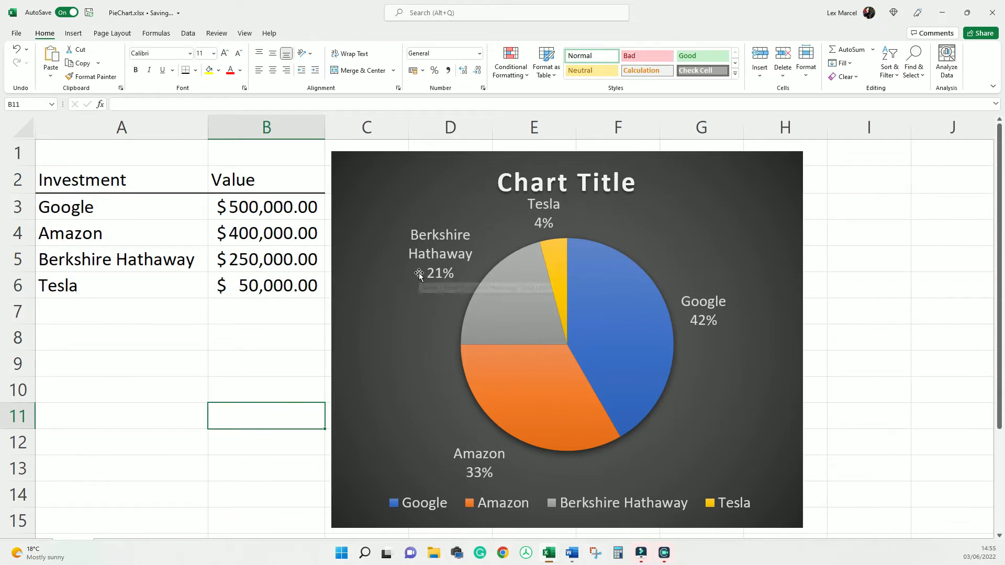
click(266, 370)
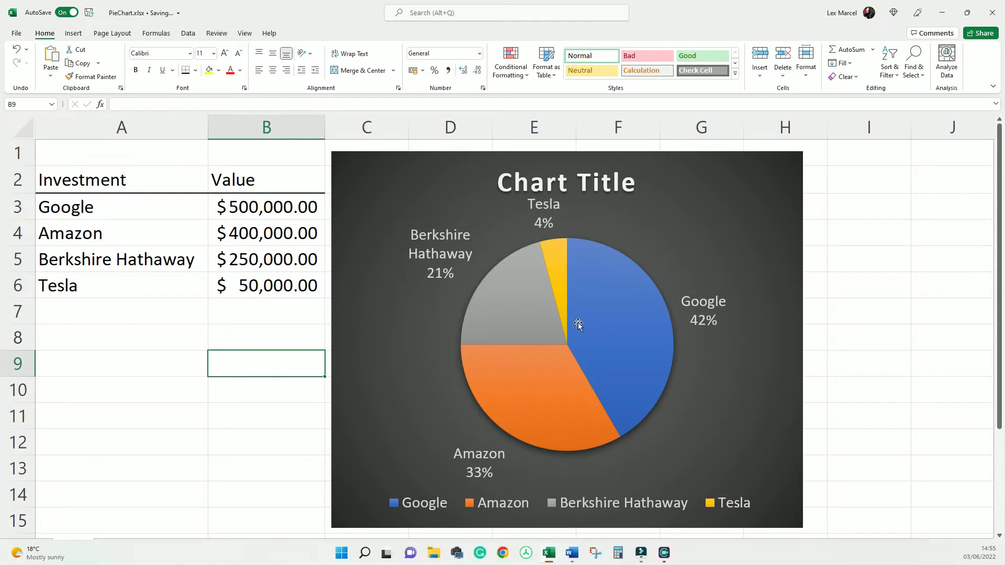
Fill only the Tesla slice of the pie chart with the standard red colour.
double_click(554, 274)
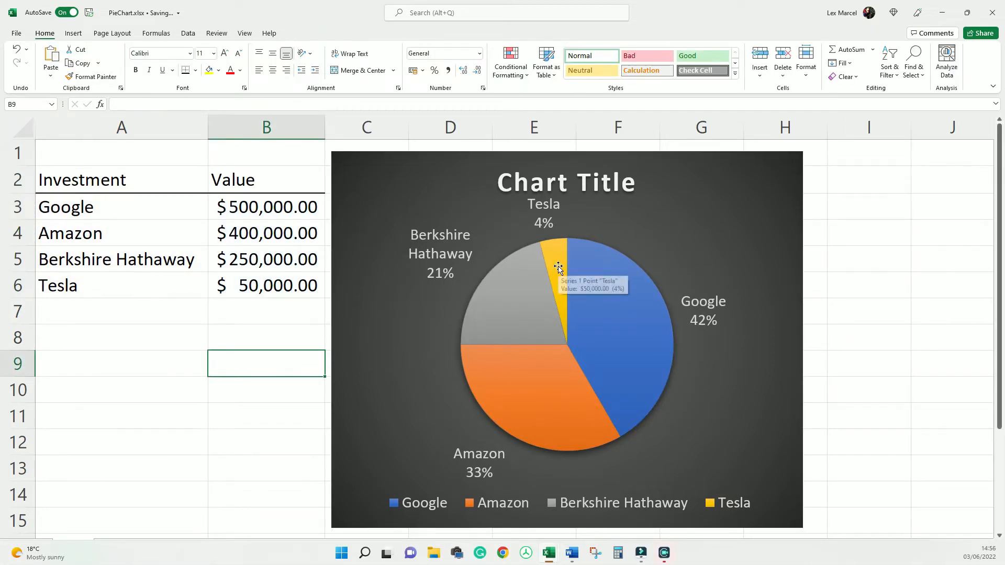
double_click(555, 273)
click(555, 268)
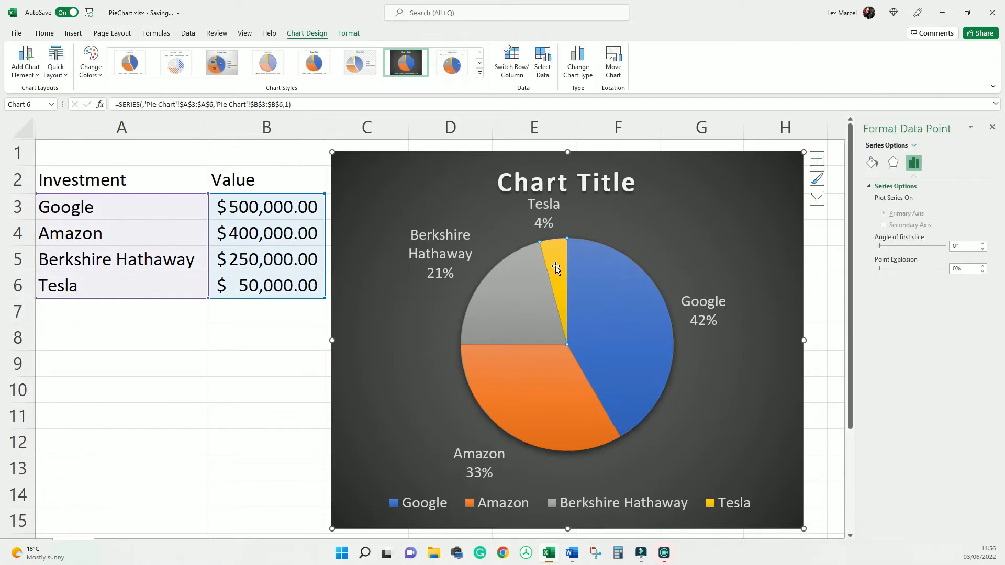
right_click(556, 269)
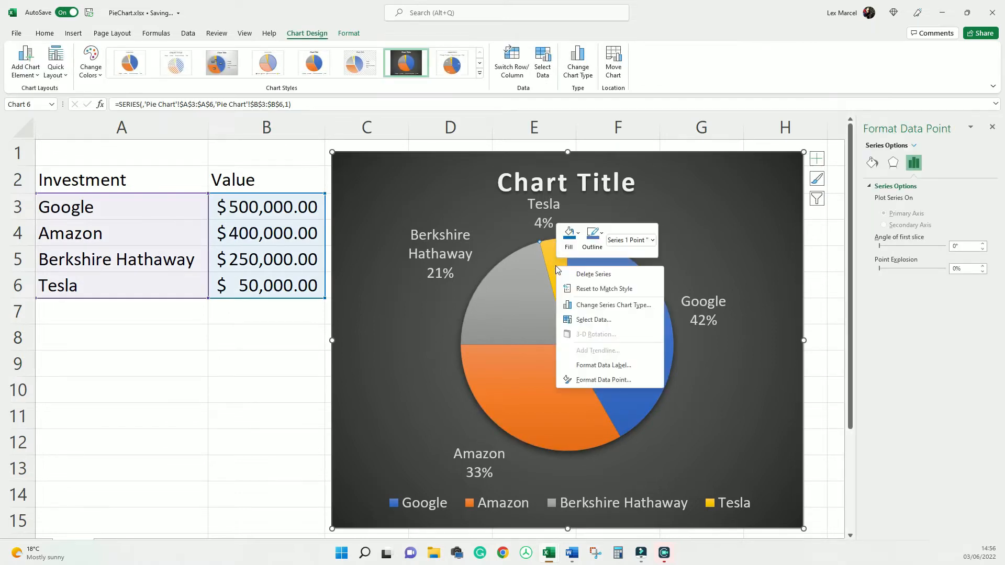
click(576, 249)
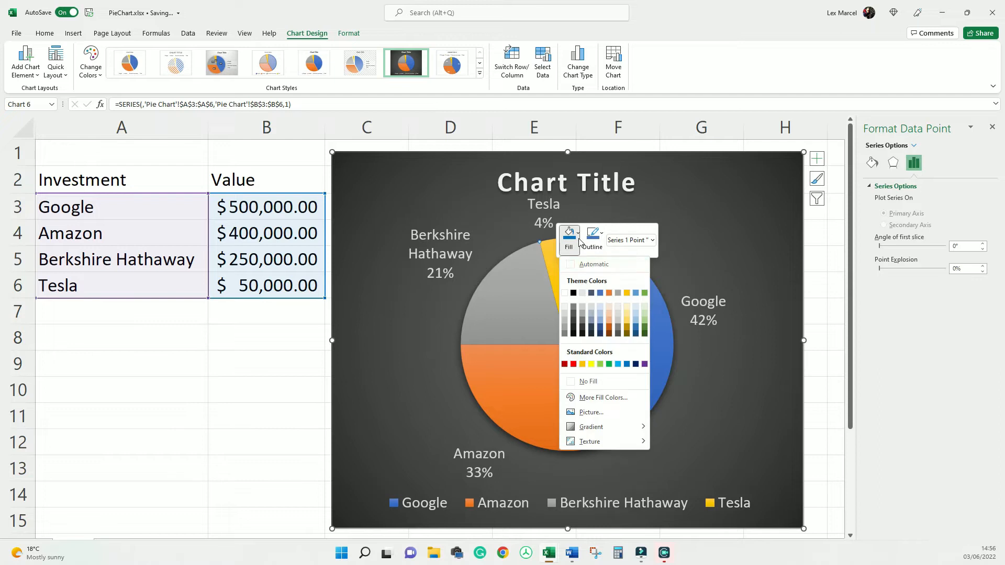
click(574, 364)
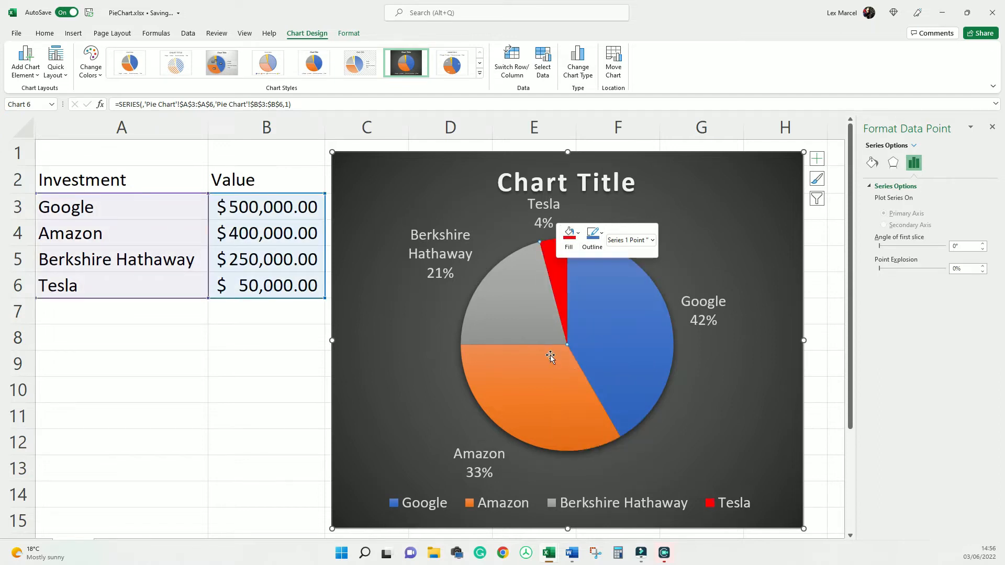
Fill the Google slice of the pie chart with the standard yellow colour.
click(597, 304)
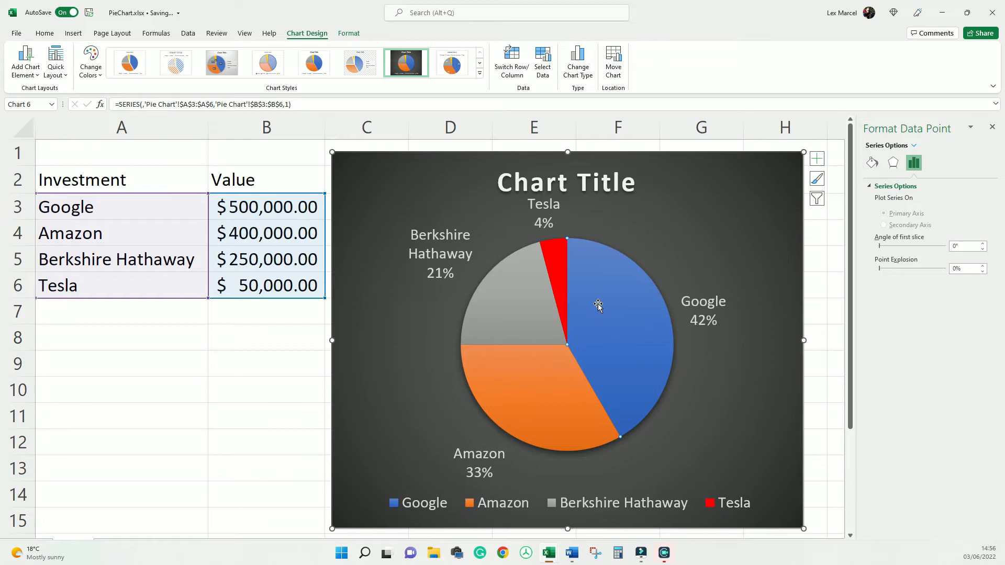
right_click(598, 303)
click(611, 274)
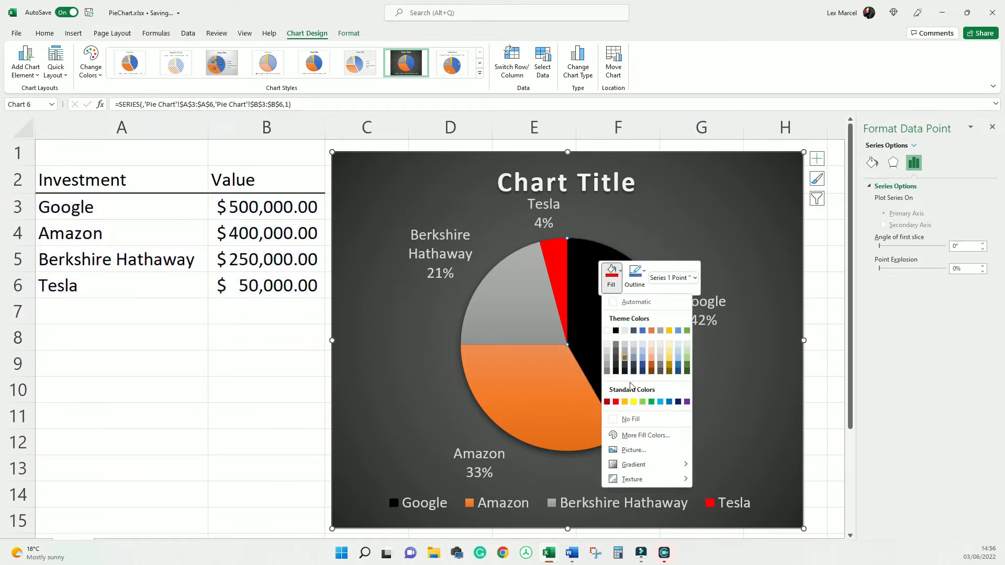
click(633, 401)
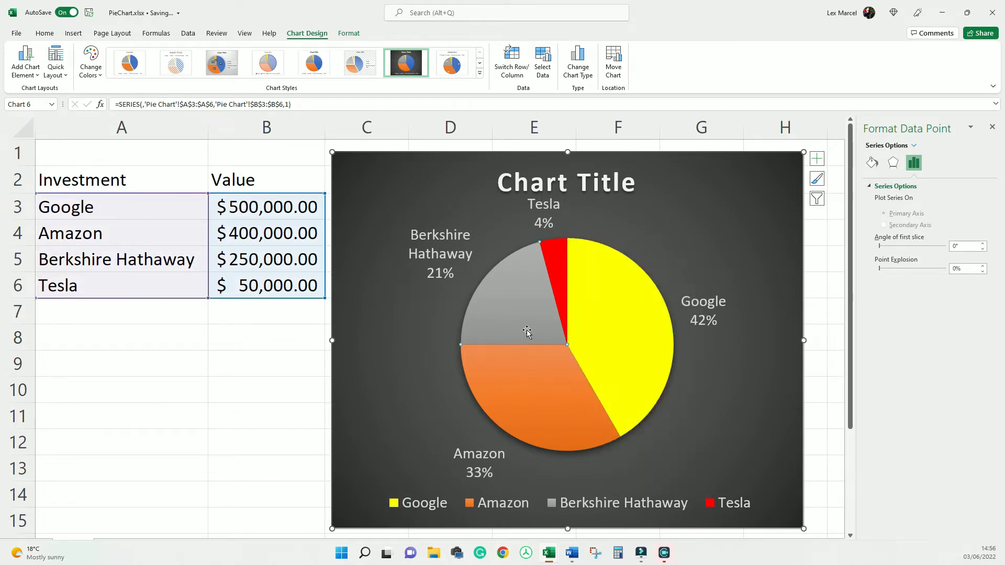
Fill the Berkshire Hathaway slice with the standard blue colour and deselect the chart.
right_click(527, 331)
click(540, 300)
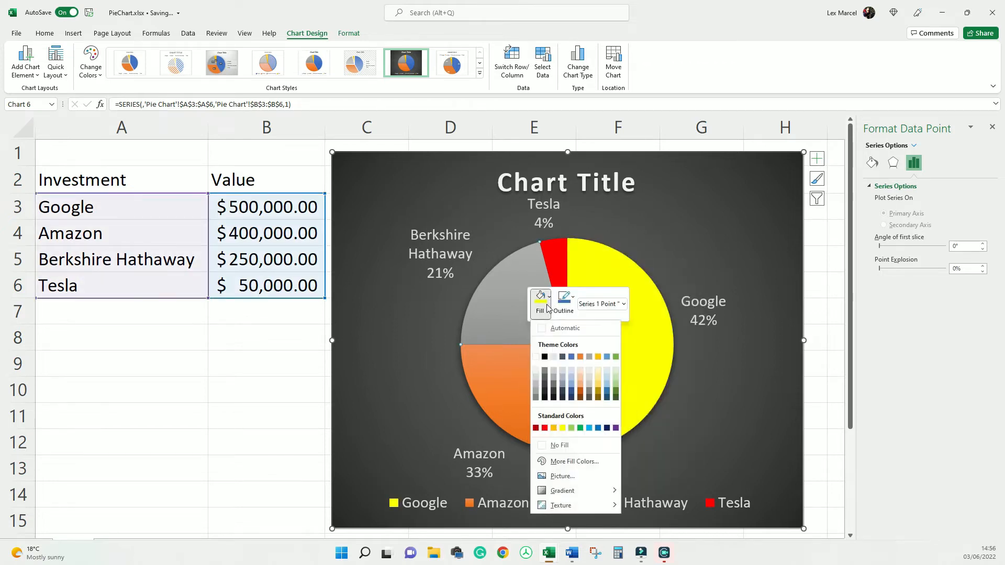
click(598, 428)
click(293, 369)
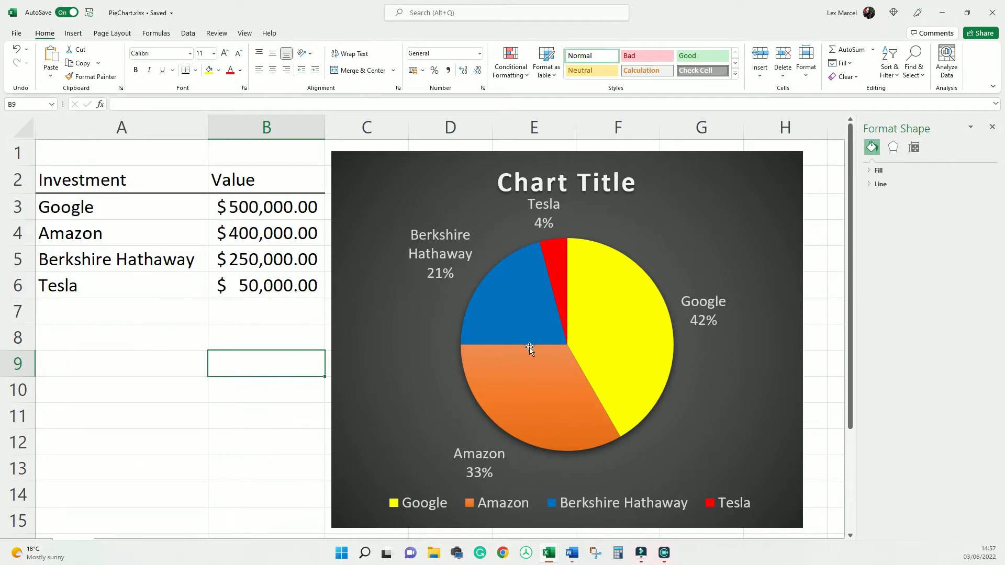
Give the whole pie series a solid line border around its slices.
click(597, 345)
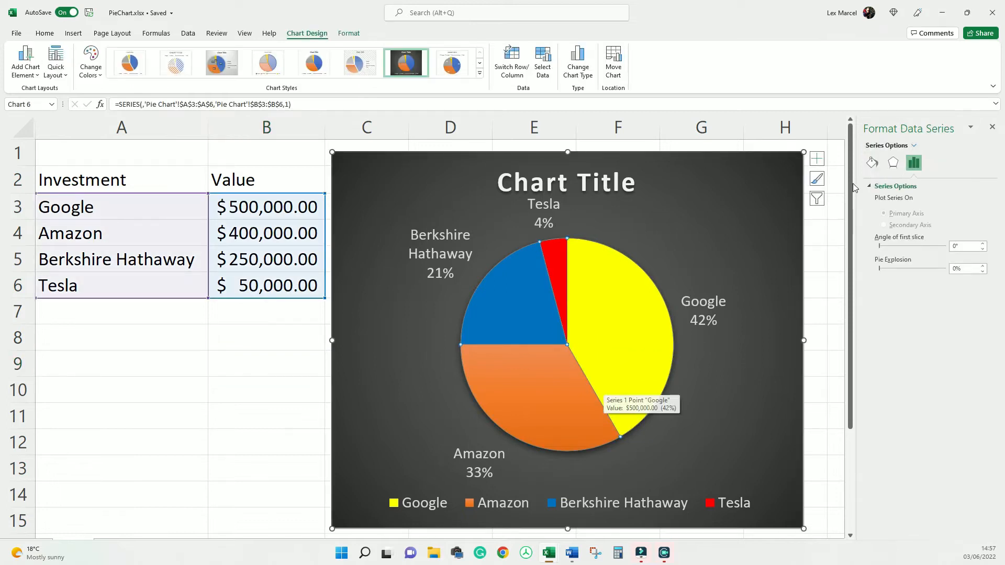
click(872, 163)
click(872, 204)
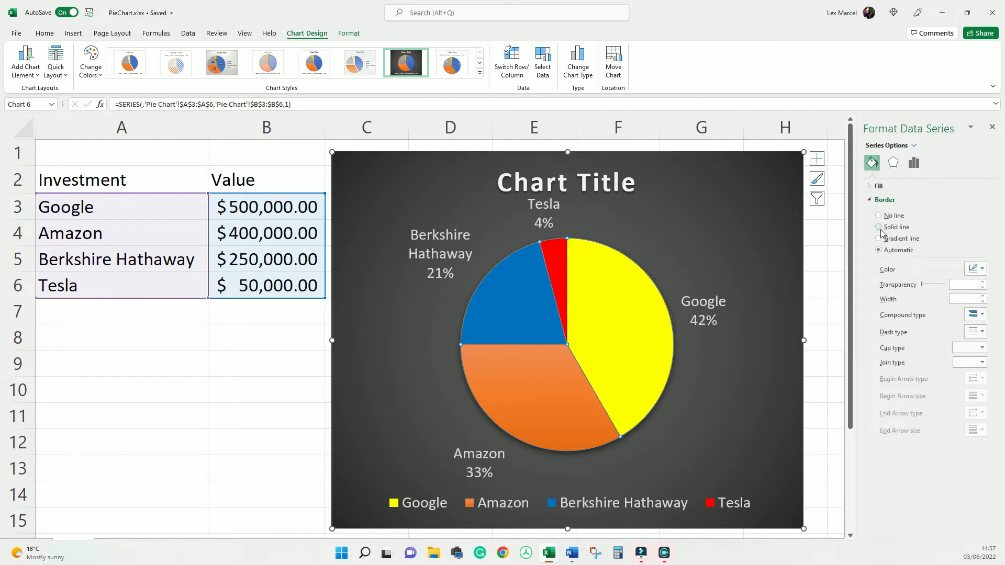
click(879, 228)
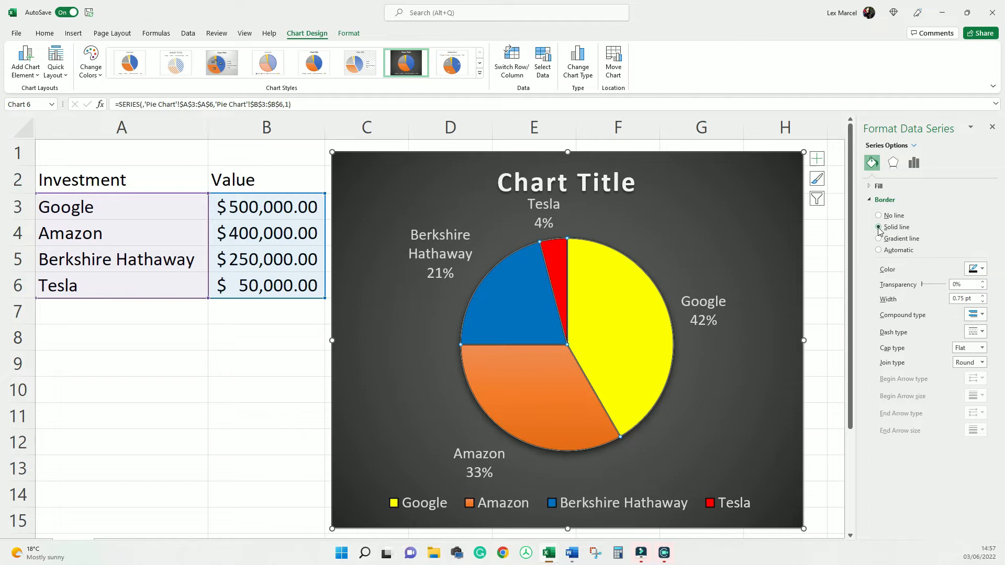
click(977, 269)
click(927, 296)
Set the border width of the pie slices to 2 pt.
click(983, 297)
click(983, 296)
click(983, 296)
click(983, 296)
click(983, 296)
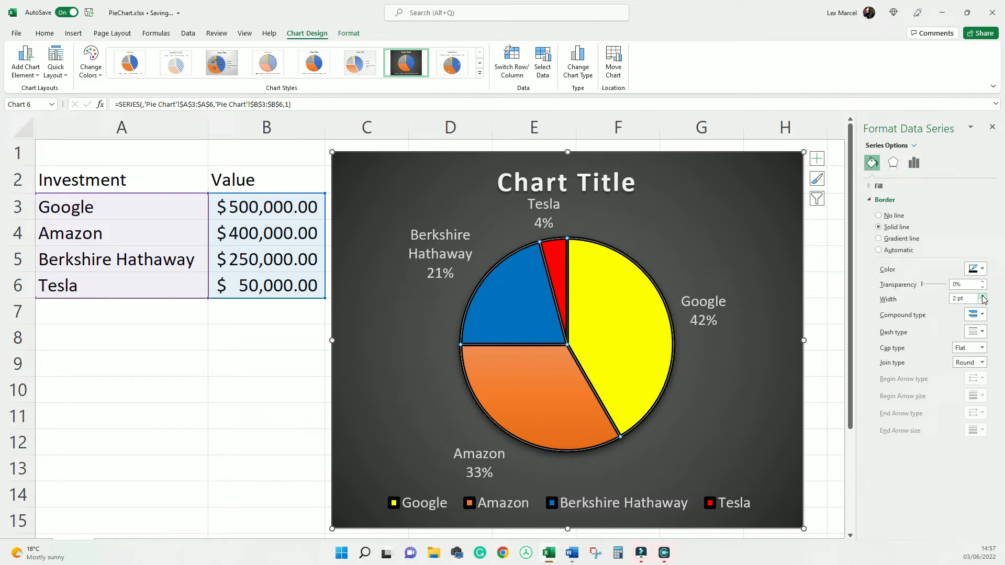
Try adjusting the angle of the first slice for the whole pie series and deselect the chart.
click(246, 360)
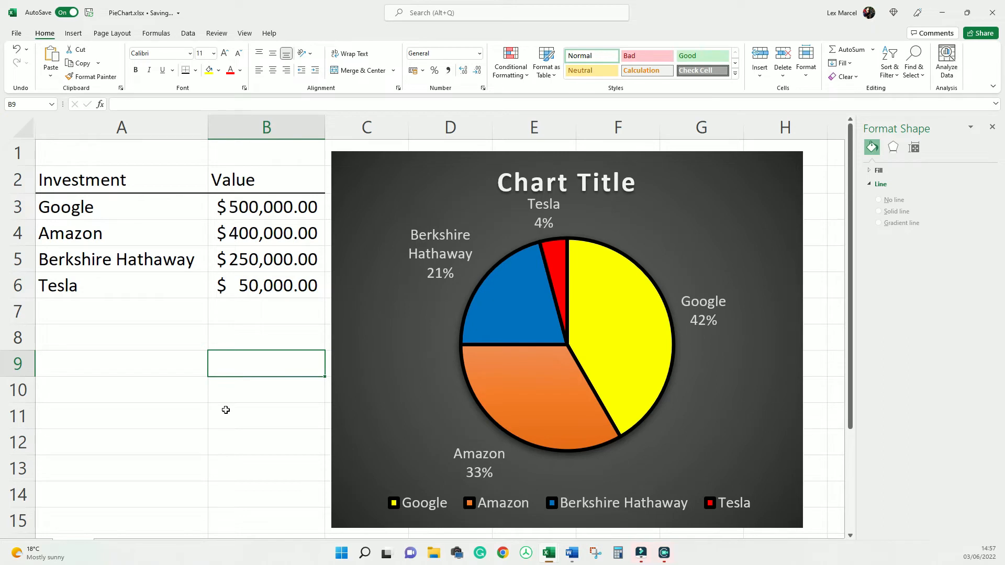
click(611, 289)
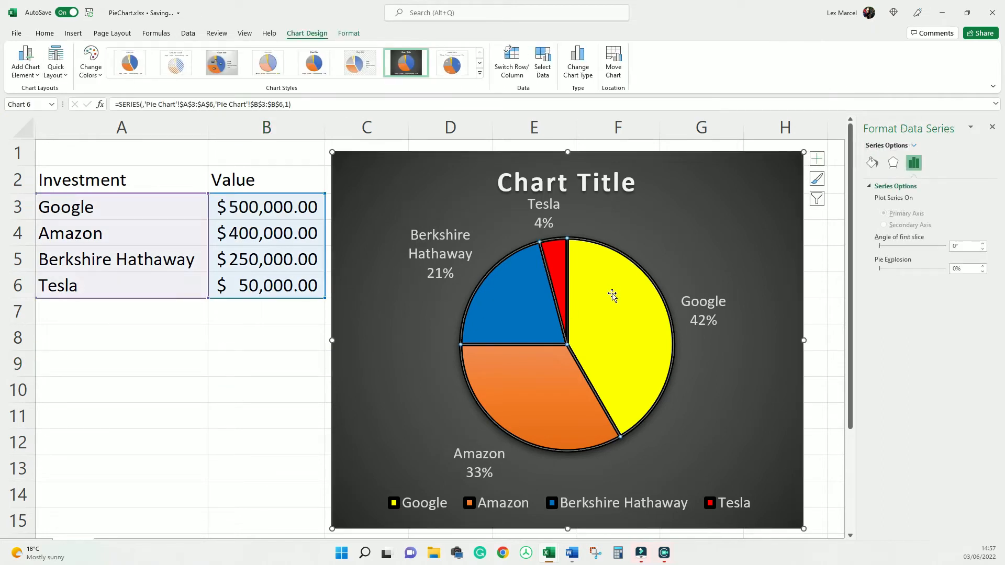
click(915, 163)
drag(880, 247, 883, 278)
click(156, 377)
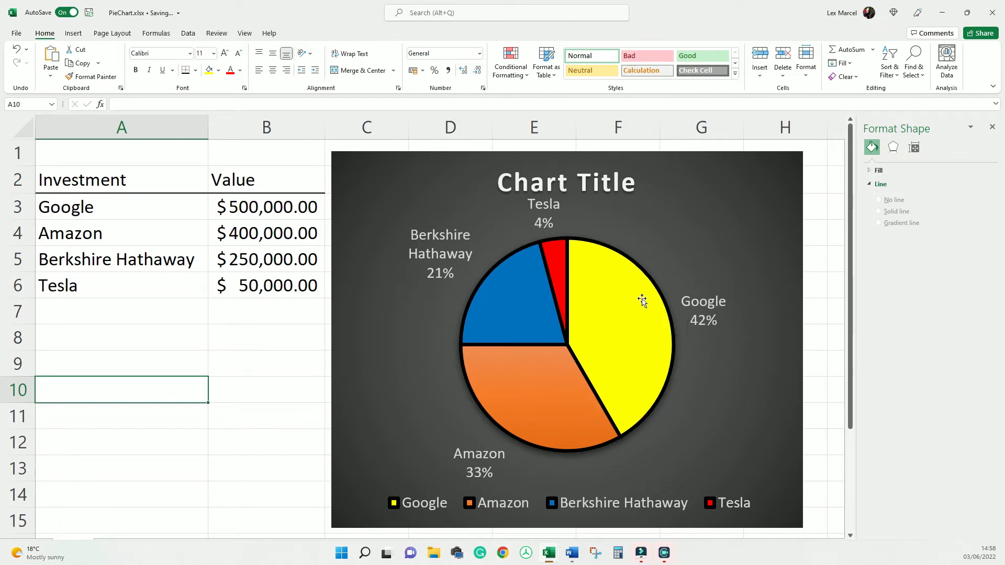
Try adjusting the point explosion of the Google slice alone.
click(632, 331)
click(632, 332)
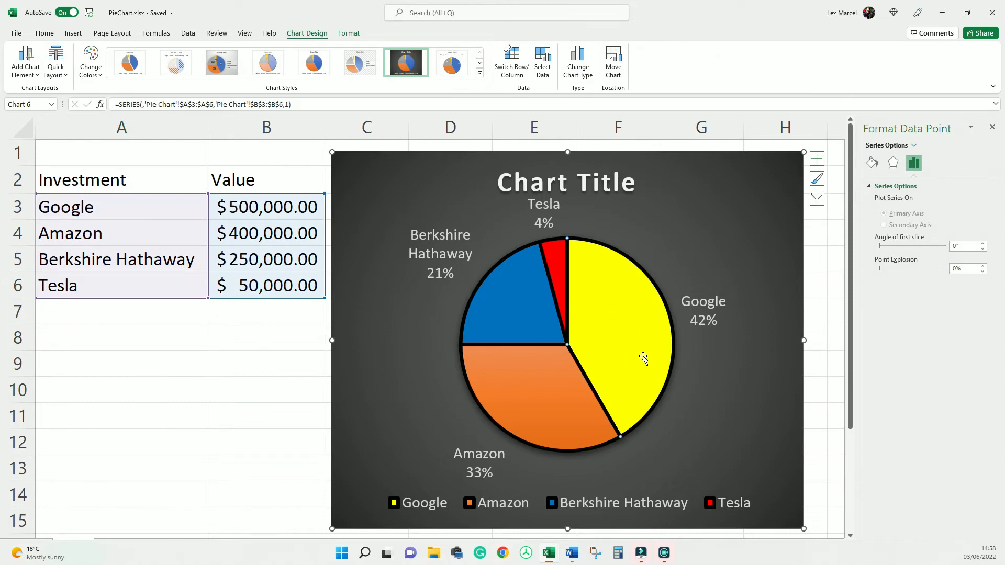
click(879, 270)
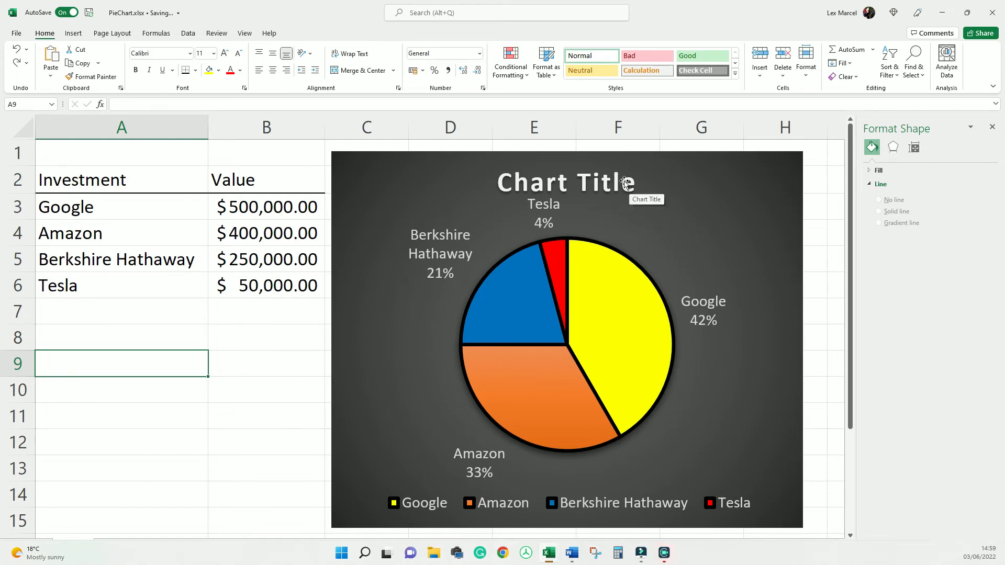
Replace the chart title text with "Portfolio".
click(624, 181)
click(622, 182)
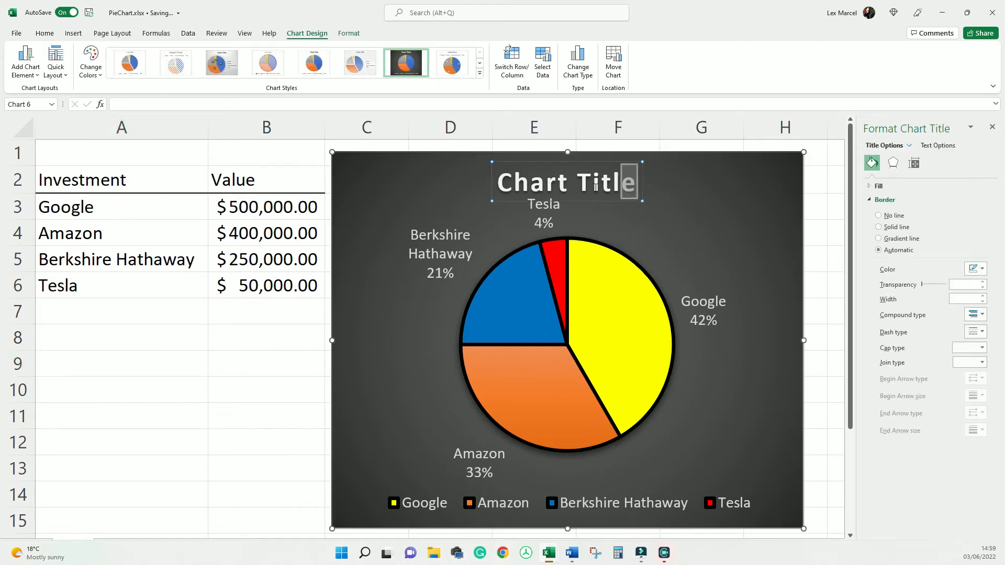
drag(595, 186, 496, 187)
key(BackSpace)
text(Portfolio)
click(495, 190)
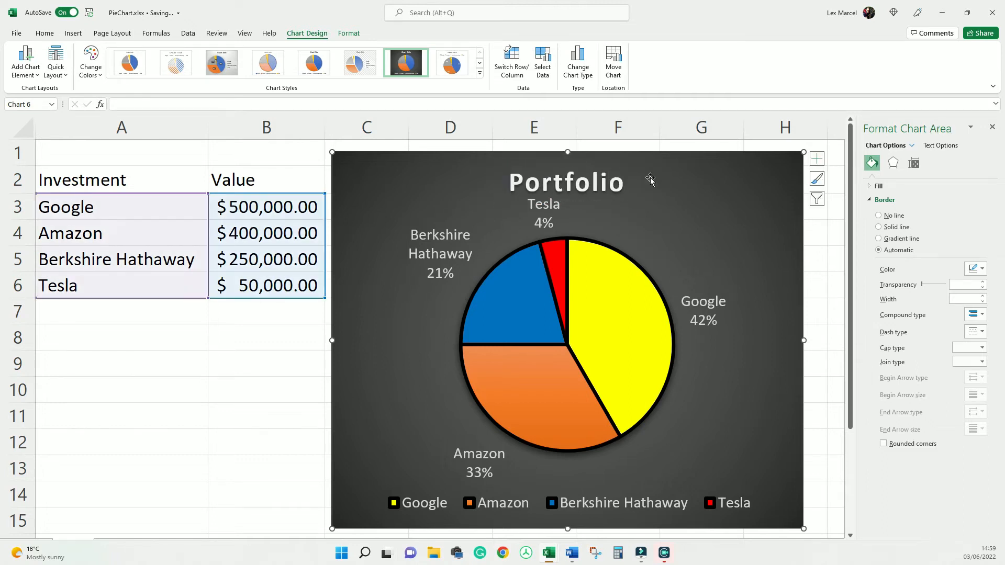
right_click(578, 184)
click(610, 241)
Show only percentages in the pie's data labels, without category names or values.
click(733, 310)
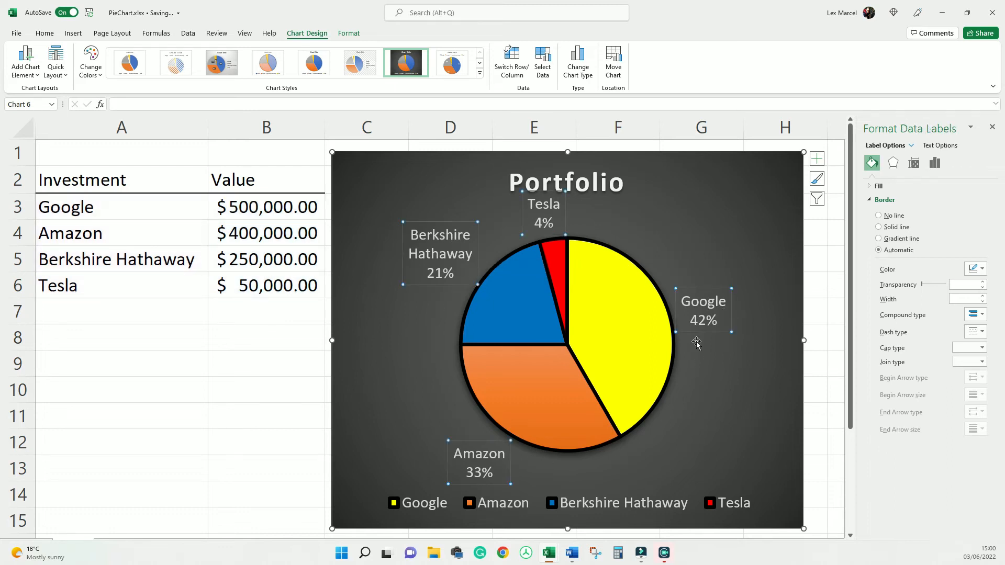
right_click(711, 308)
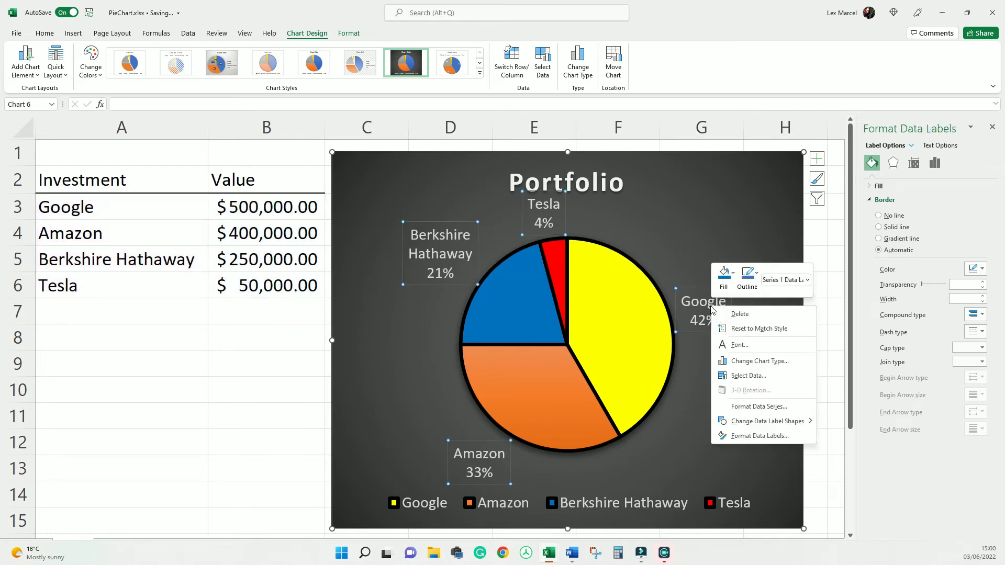
click(759, 436)
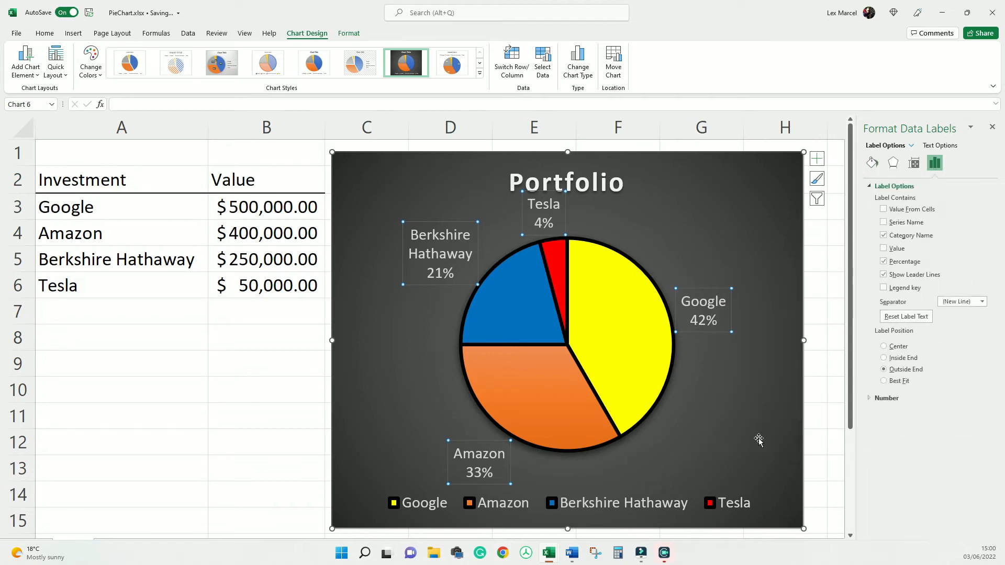
click(884, 237)
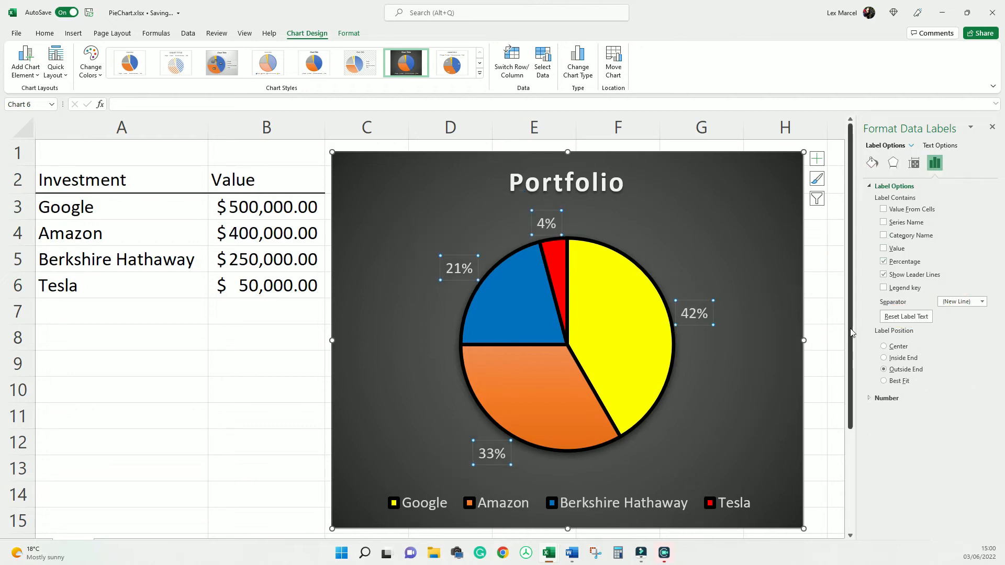
click(884, 249)
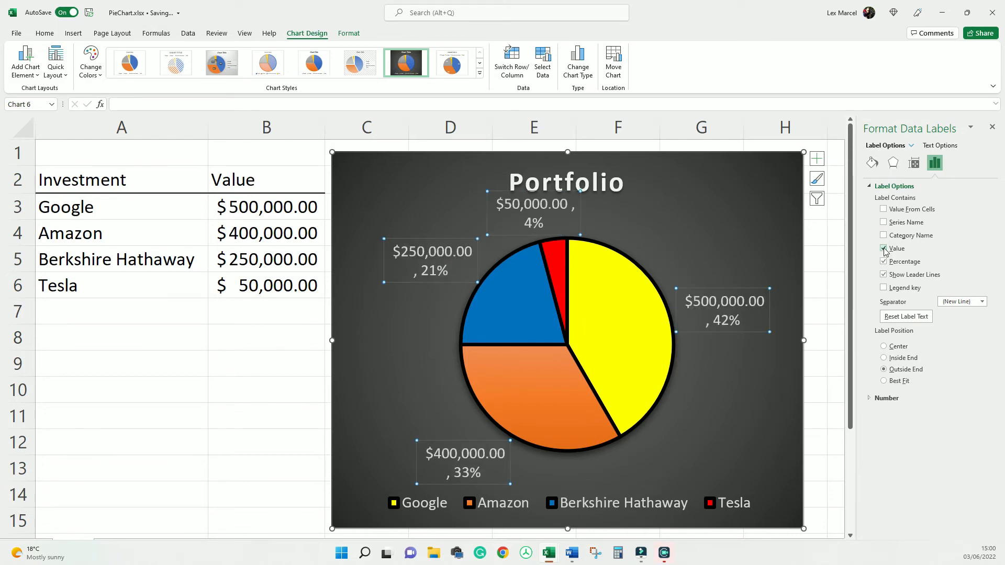
click(884, 249)
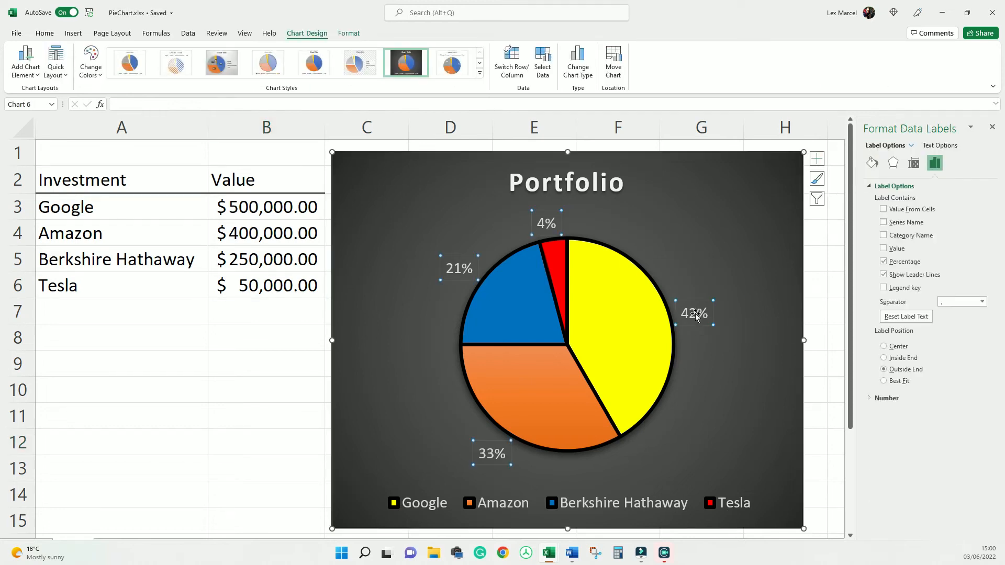
Format the percentage labels' font as bold and black and deselect the chart.
right_click(695, 316)
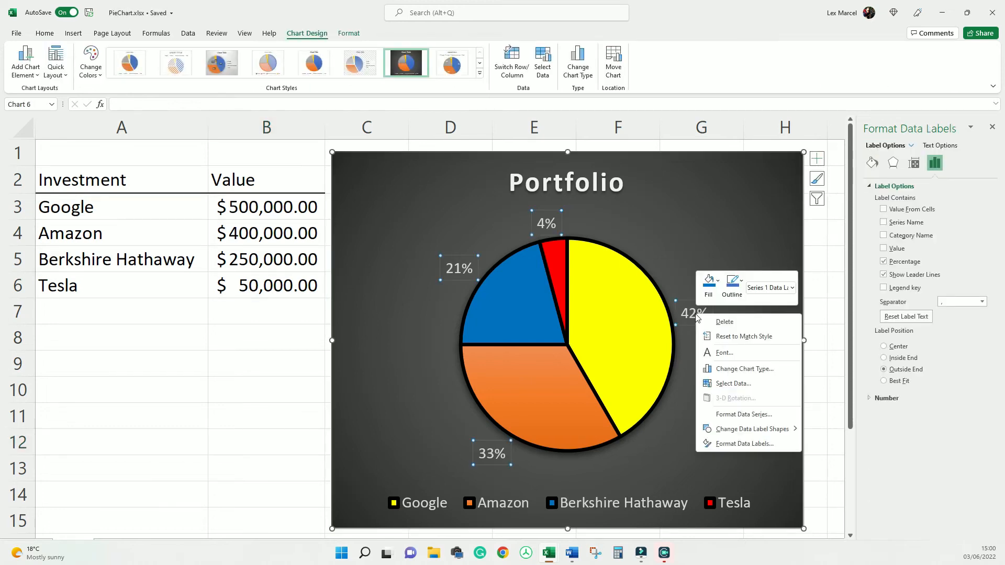
click(725, 353)
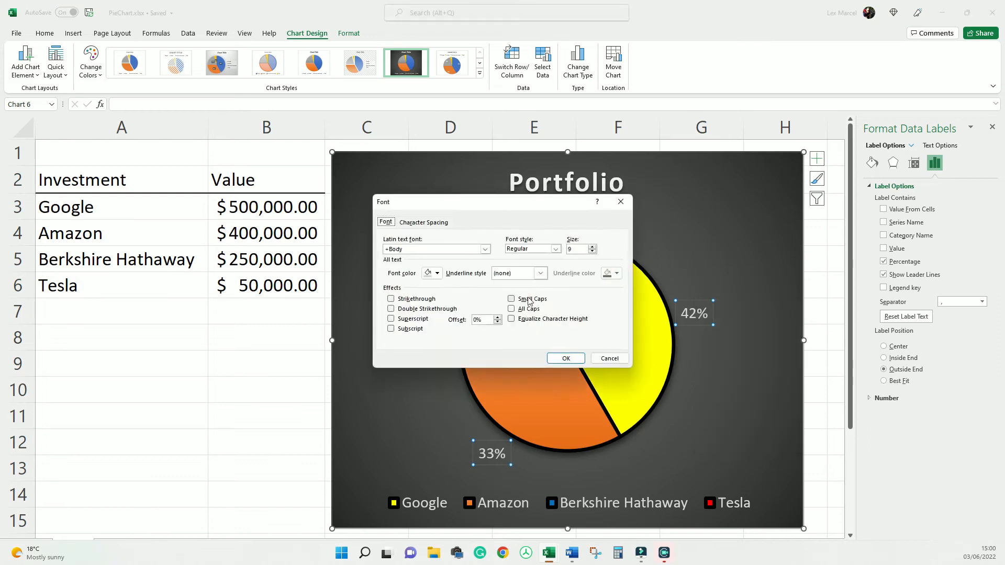
click(437, 274)
click(435, 315)
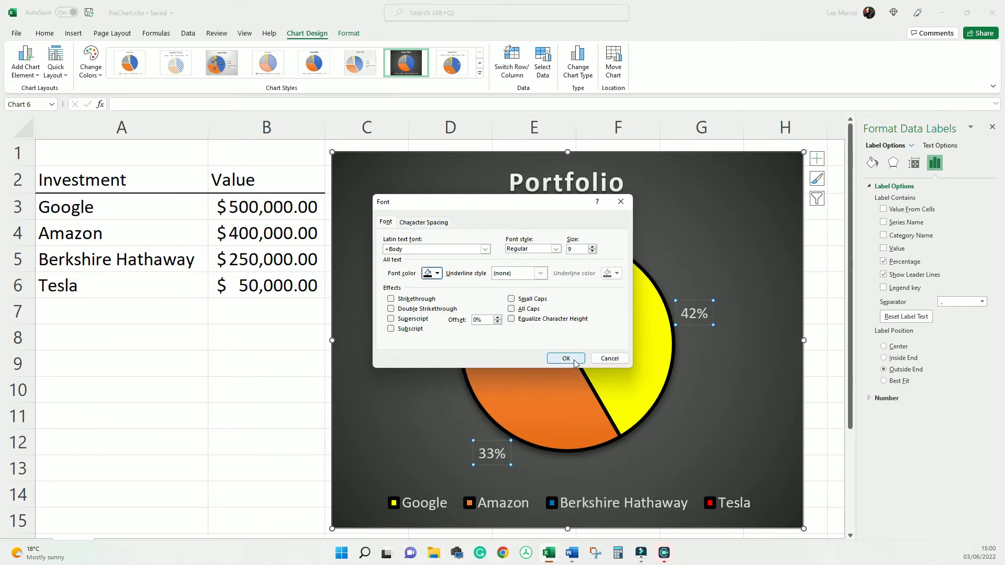
click(555, 249)
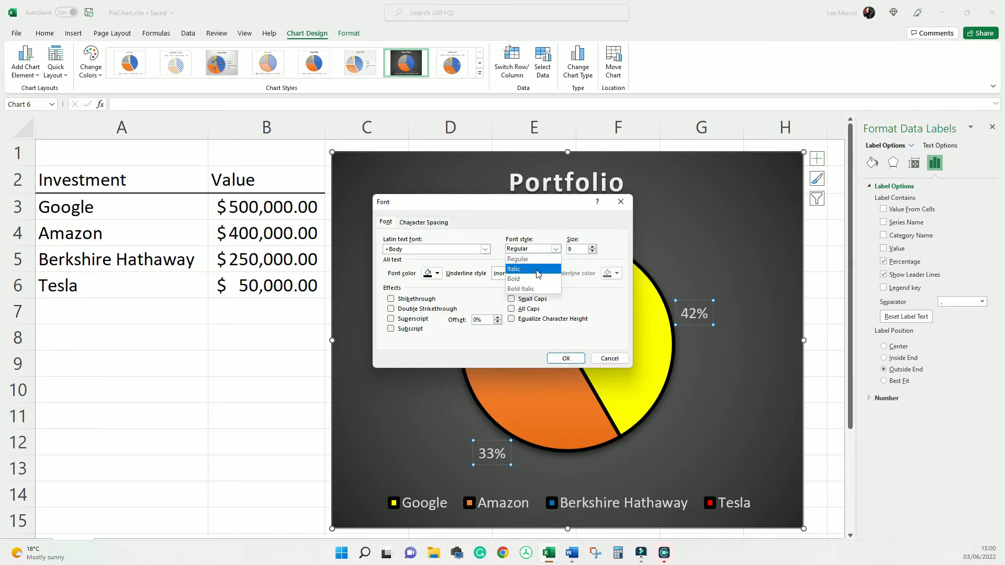
click(530, 285)
click(566, 359)
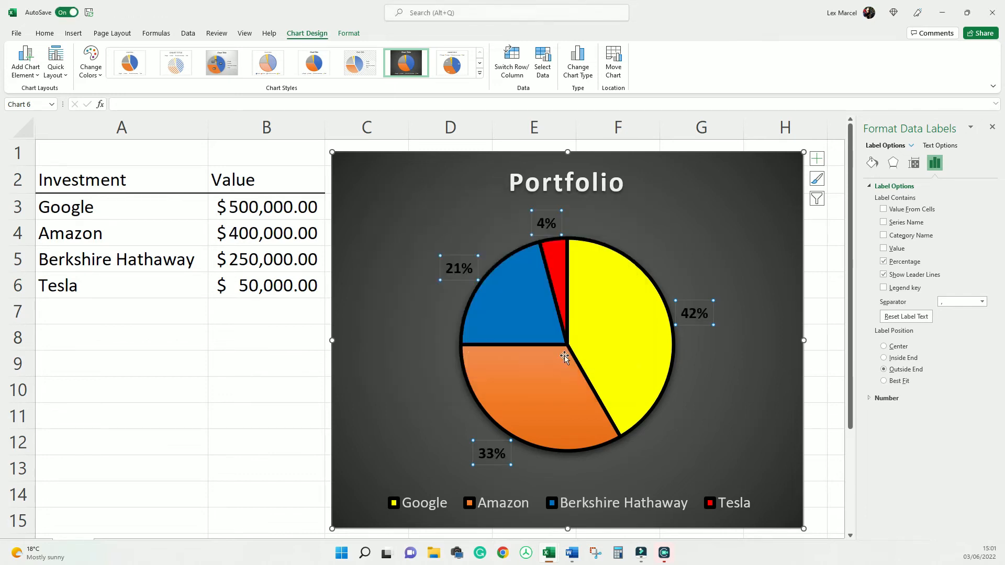
key(Escape)
key(Escape)
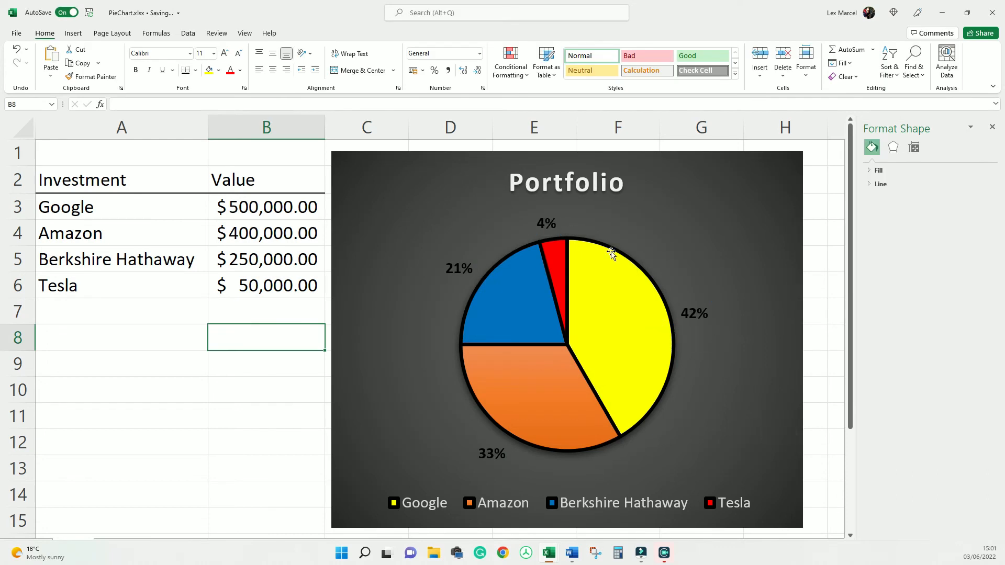
Try the Inside End position for the data labels and settle on Best Fit.
click(692, 313)
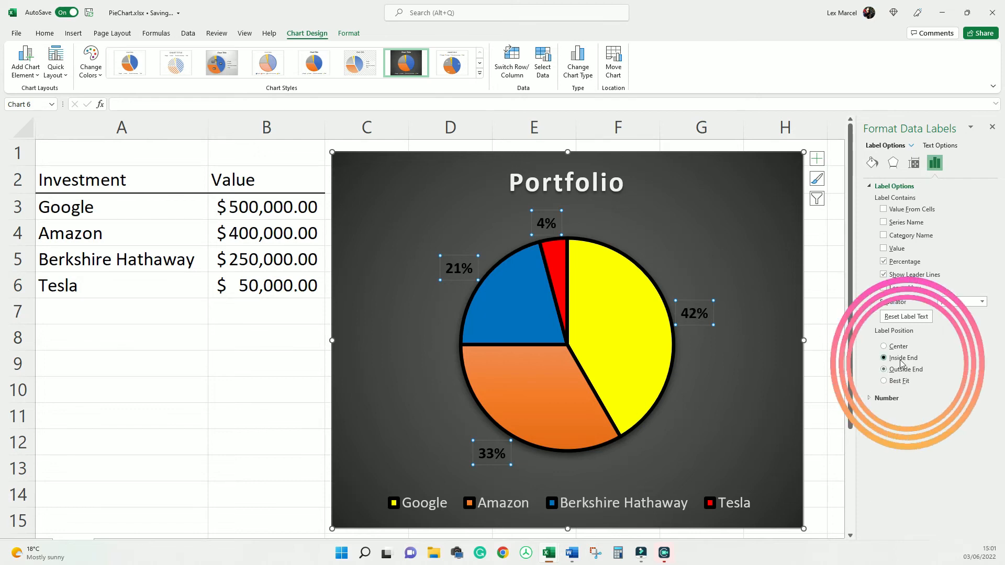
click(900, 358)
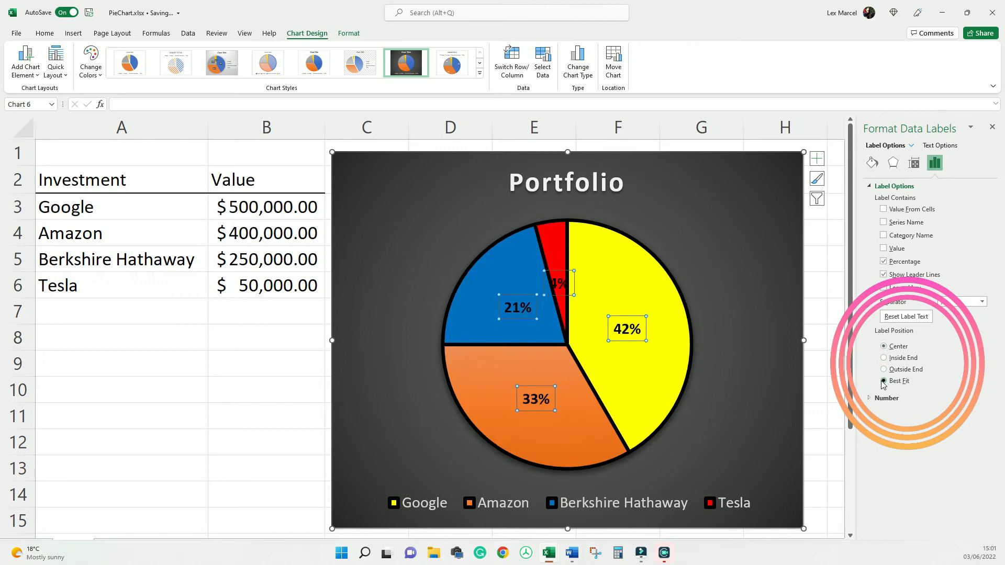
click(884, 381)
click(194, 364)
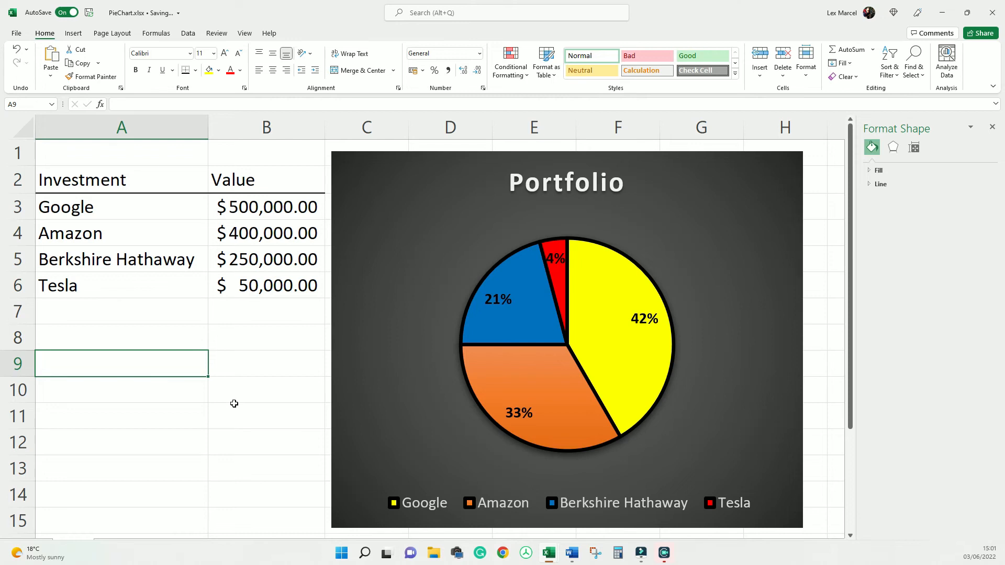
Remove the legend from the chart elements and add it back so it sits right of the pie.
click(737, 224)
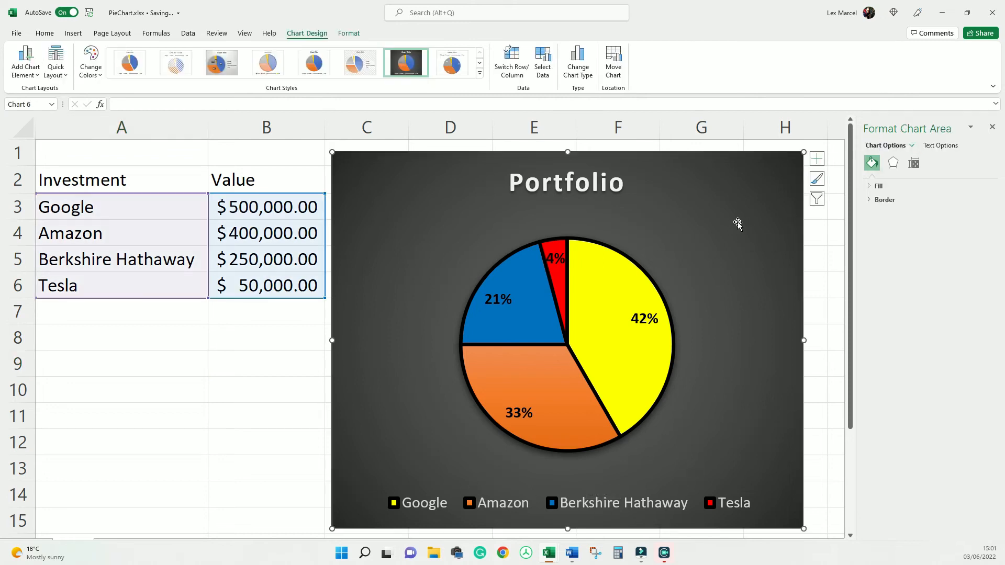
click(817, 178)
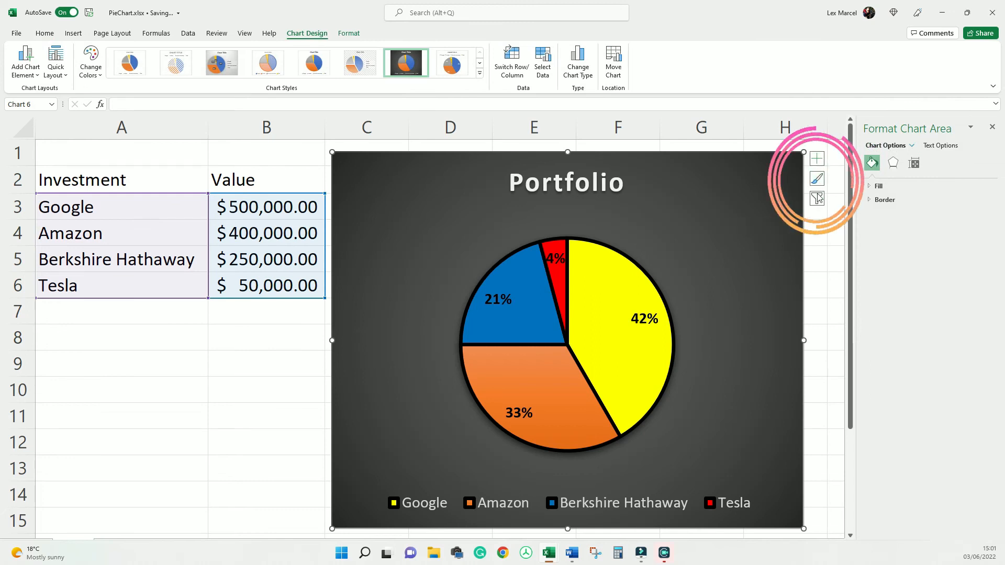
click(821, 166)
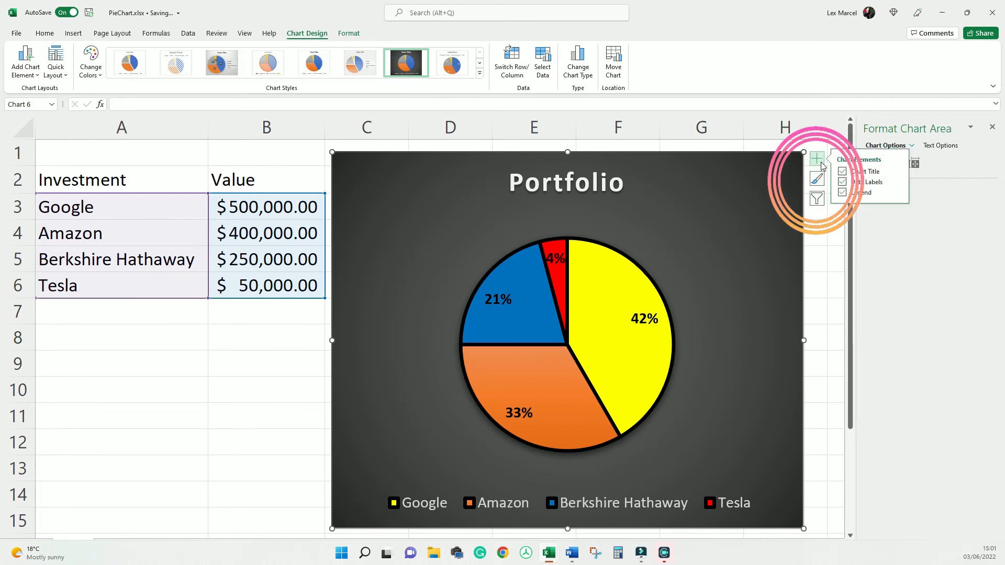
click(842, 192)
click(841, 193)
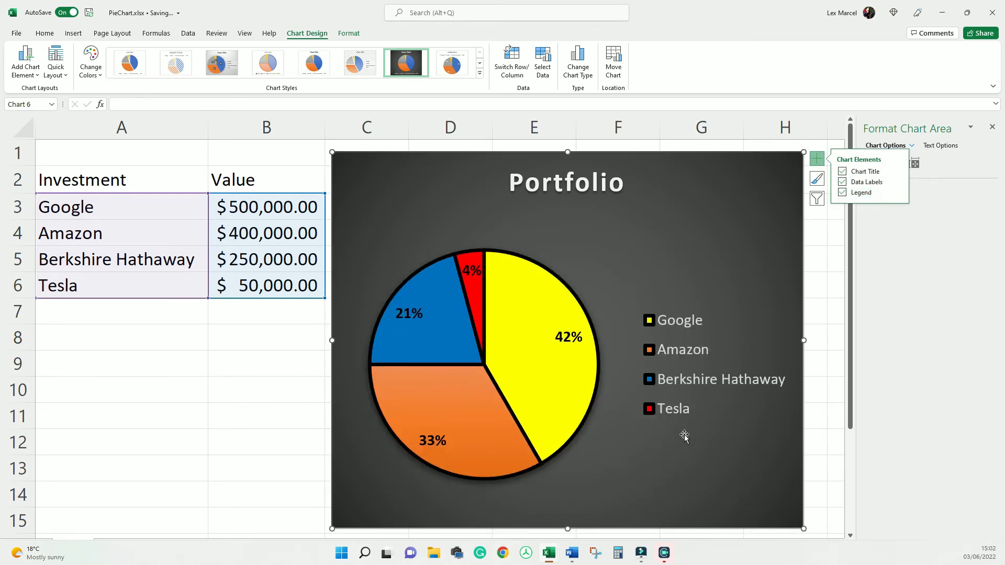
Open the additional formatting options for the legend and deselect the chart.
click(897, 194)
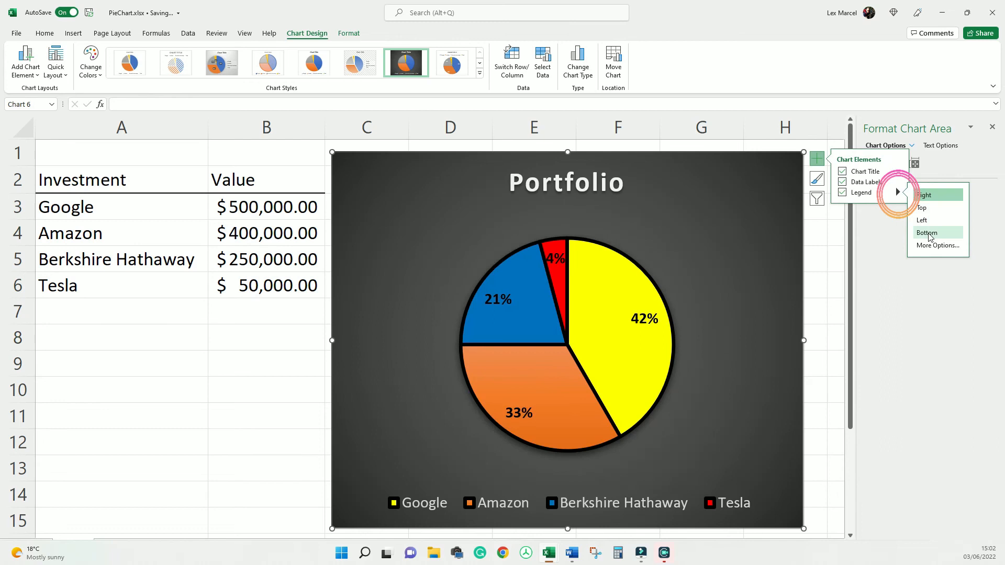
click(936, 245)
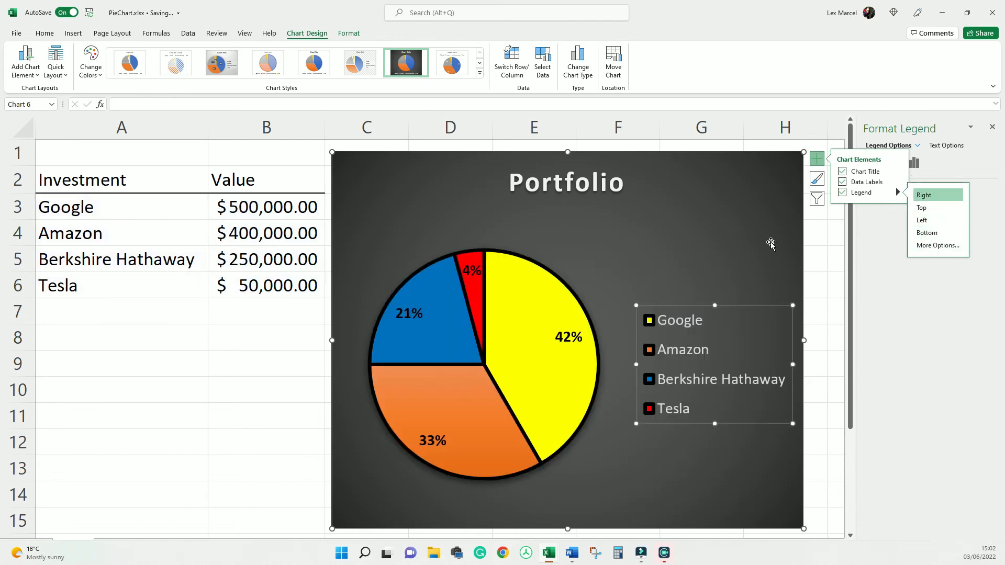
click(273, 352)
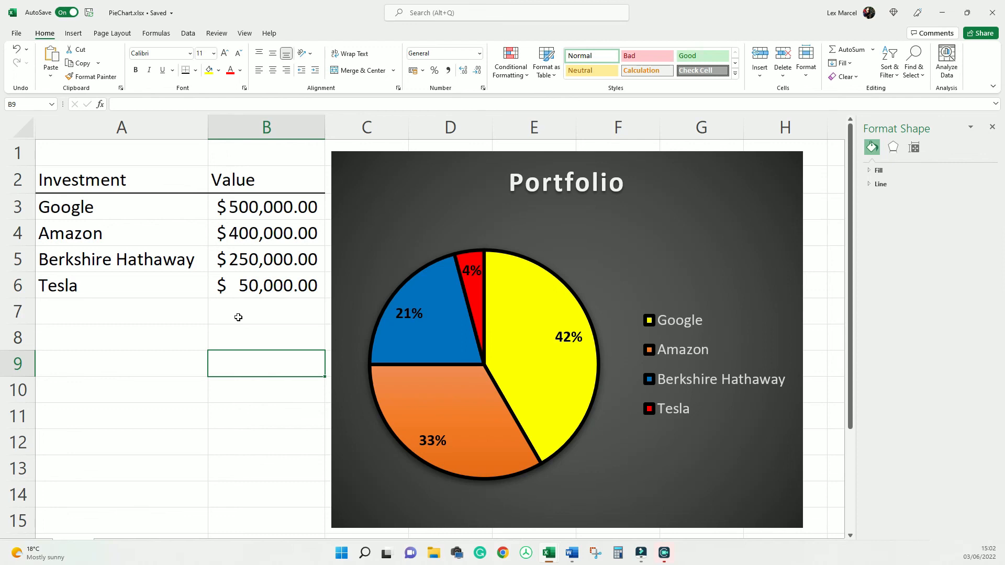
Set Google's investment value in cell B3 to 600000.
click(250, 207)
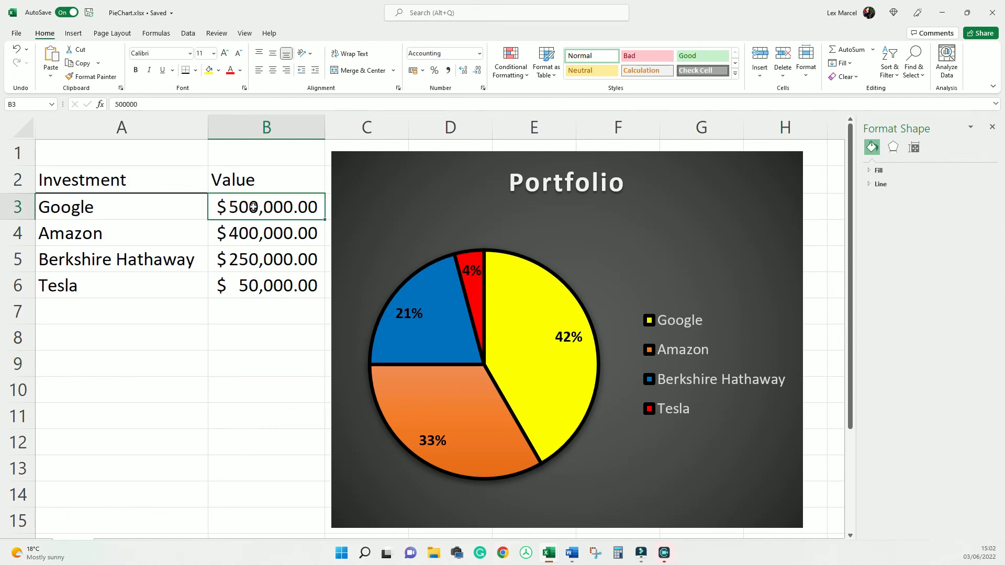
text(600000)
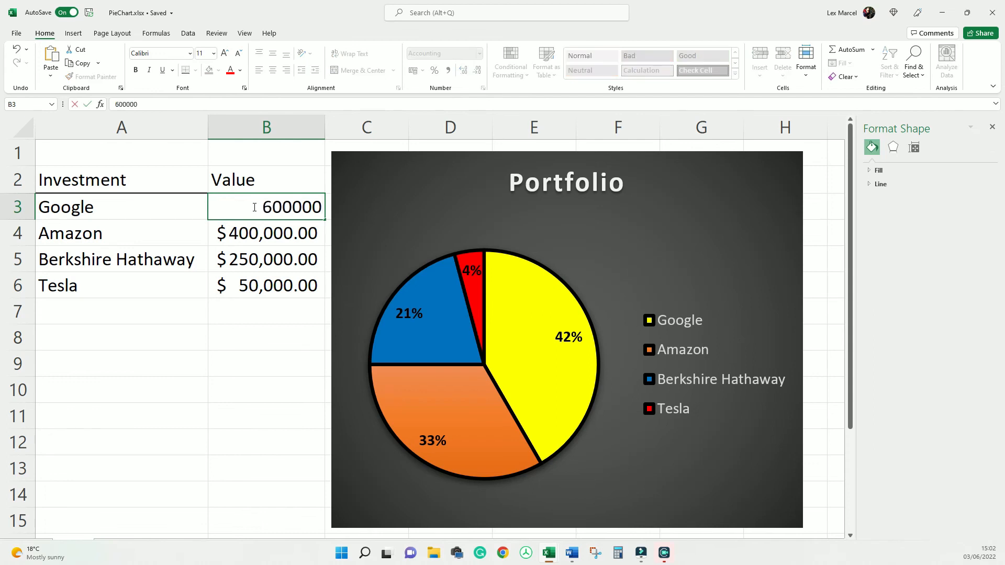
key(Return)
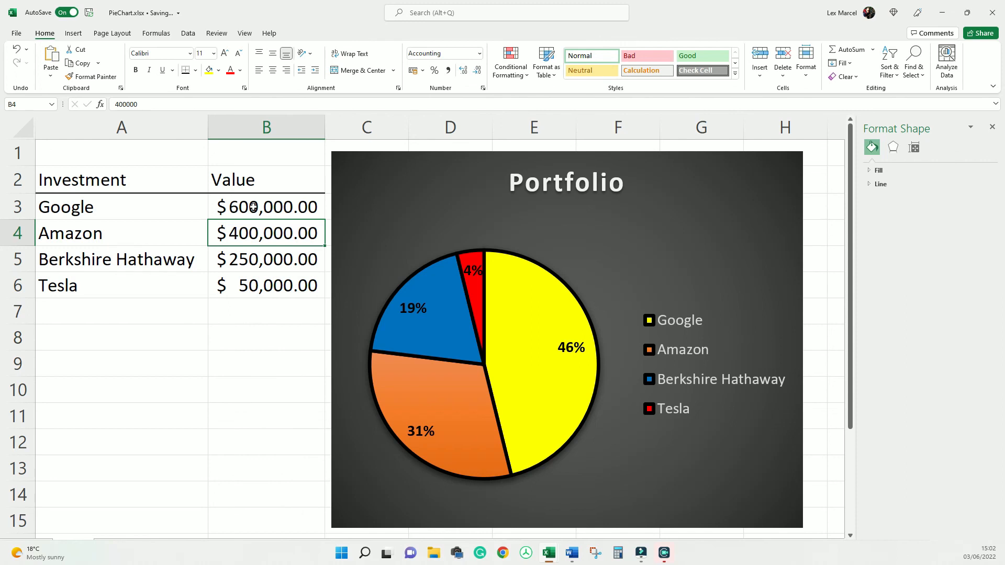
Undo the change to Google's investment value and redo it.
key(ctrl+z)
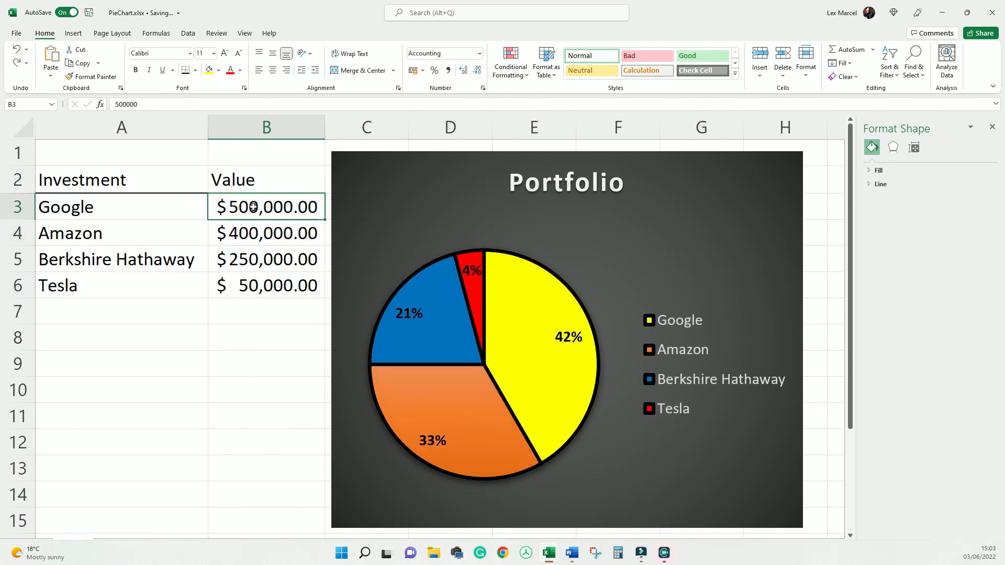
key(ctrl+y)
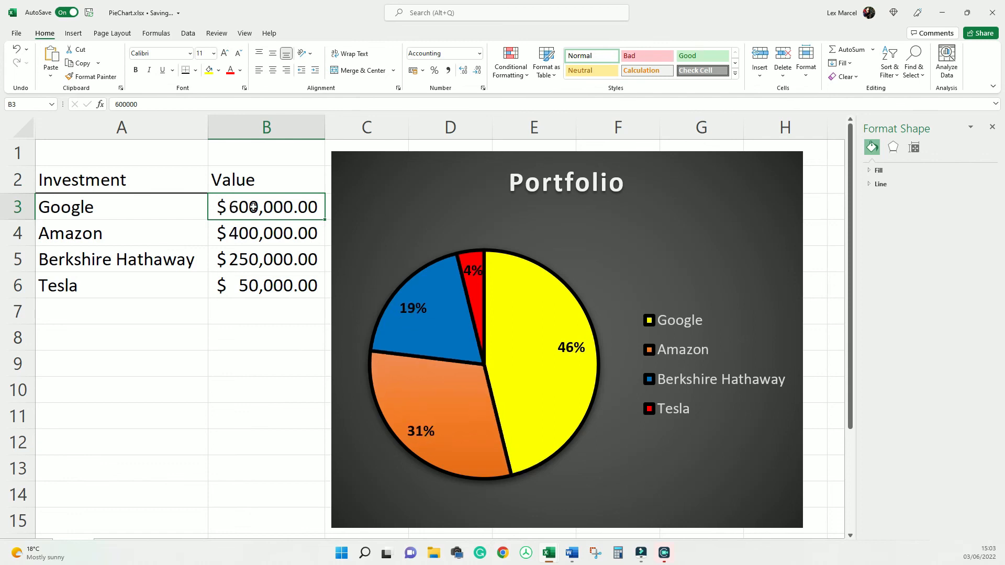